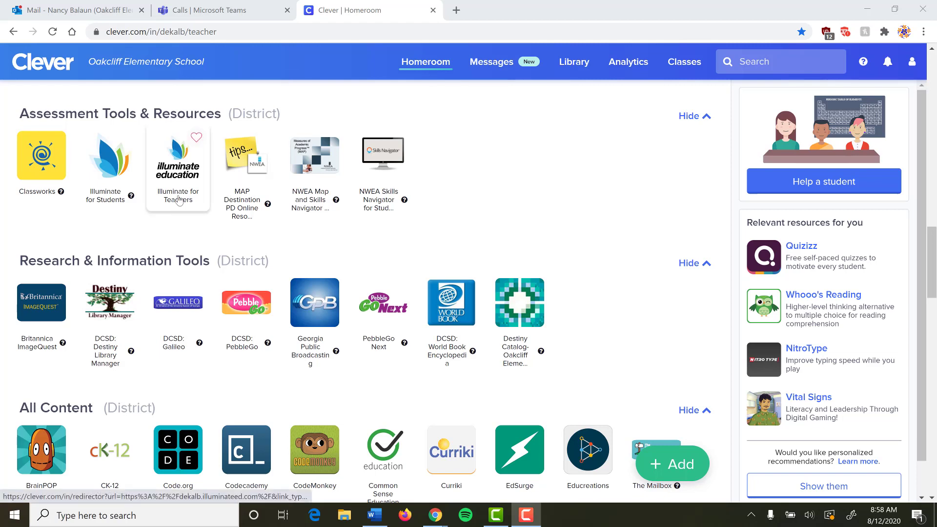
- Launch Illuminate for Teachers from the Clever Homeroom Assessment Tools & Resources
click(180, 179)
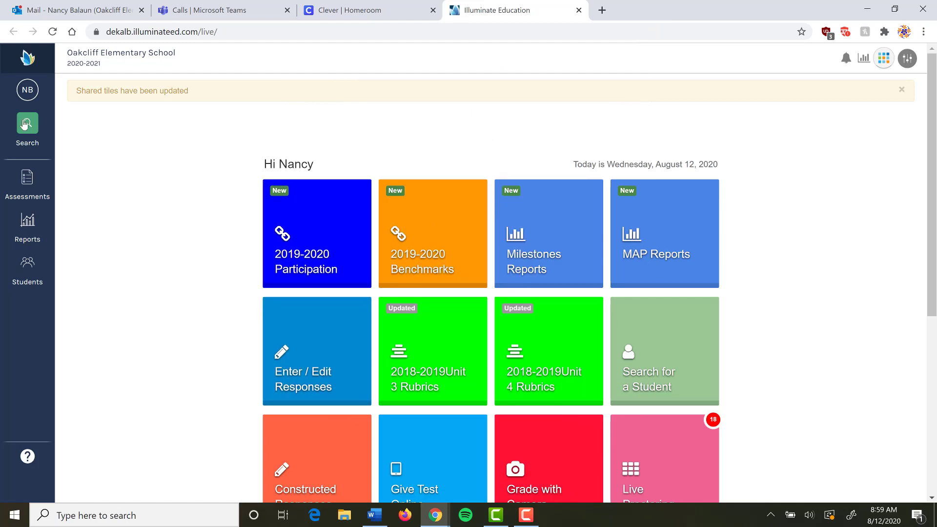
- Start creating a new assessment from the Assessments menu
click(28, 198)
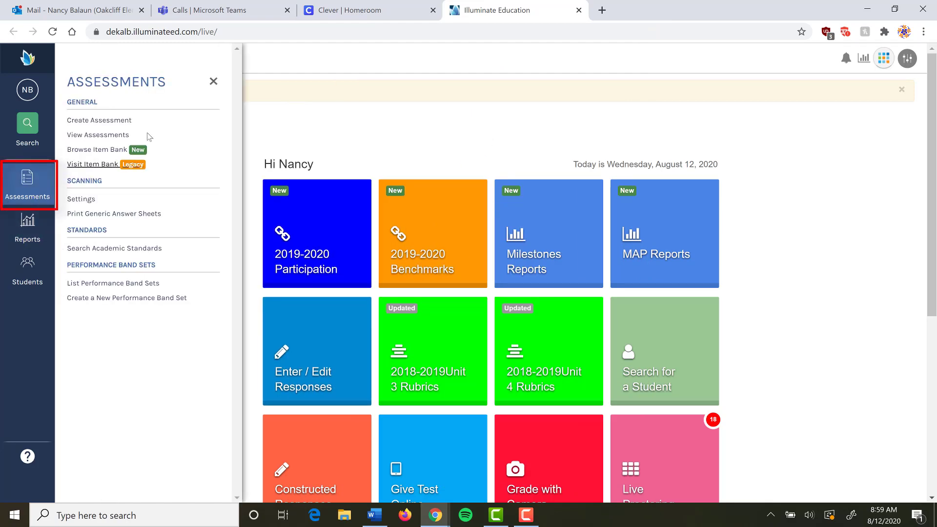
click(116, 123)
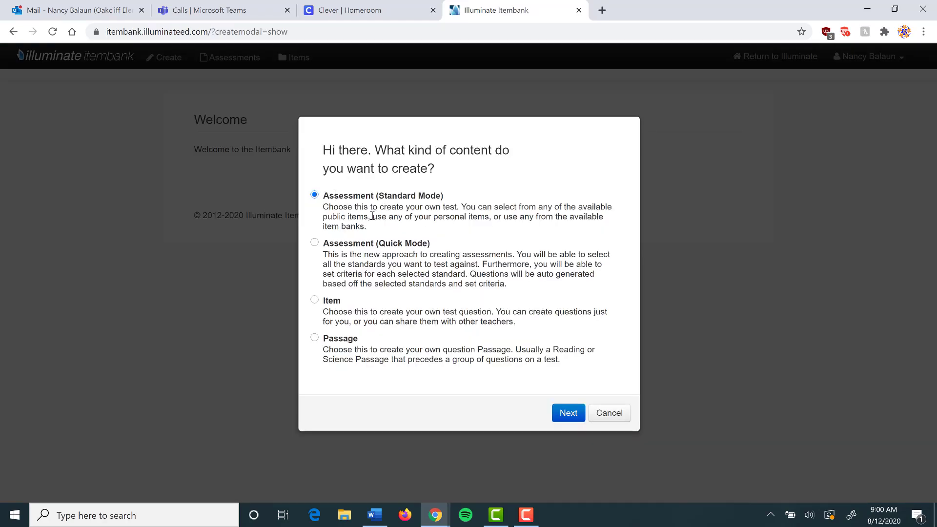
- Start a new single item with Multiple Choice / Selected Response as its item type
click(314, 300)
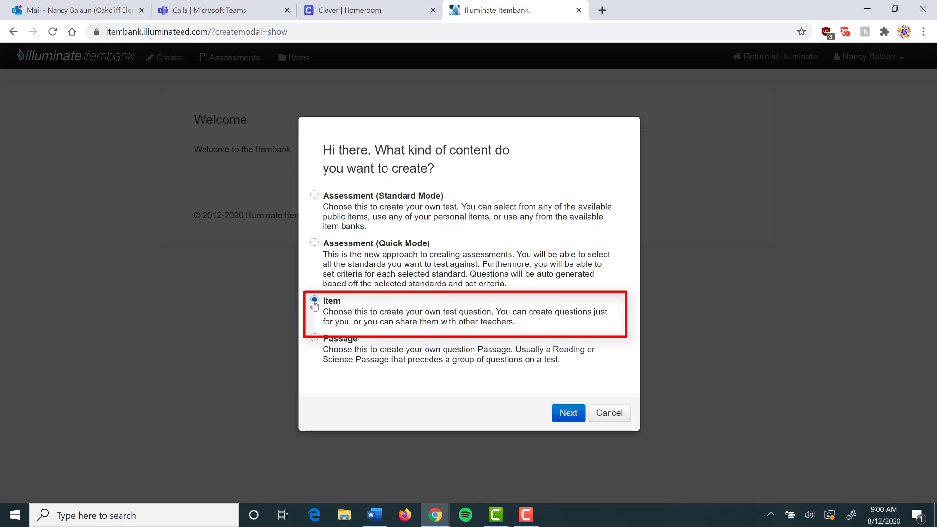
click(569, 413)
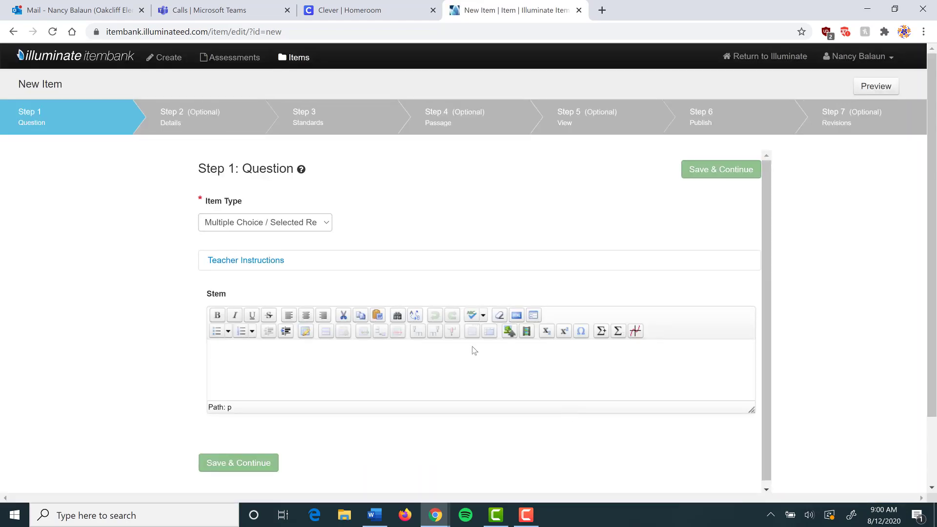
click(326, 225)
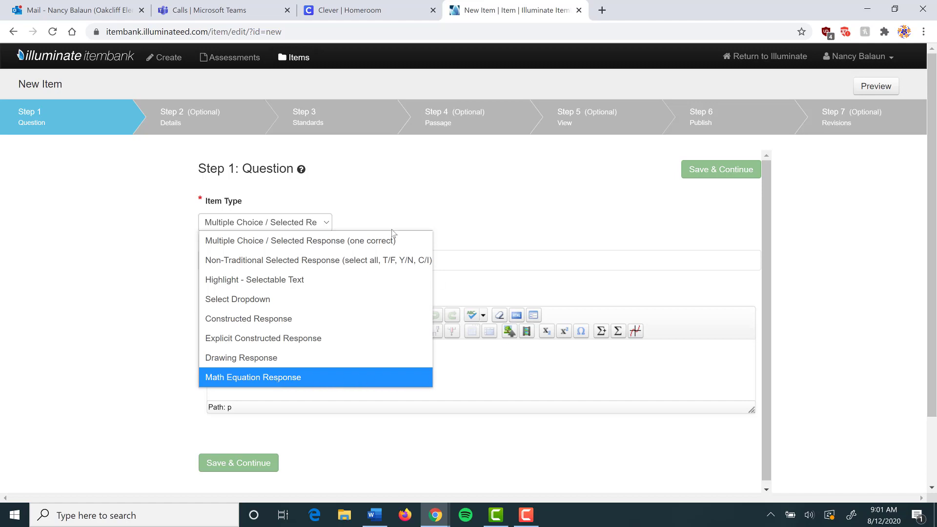
click(245, 245)
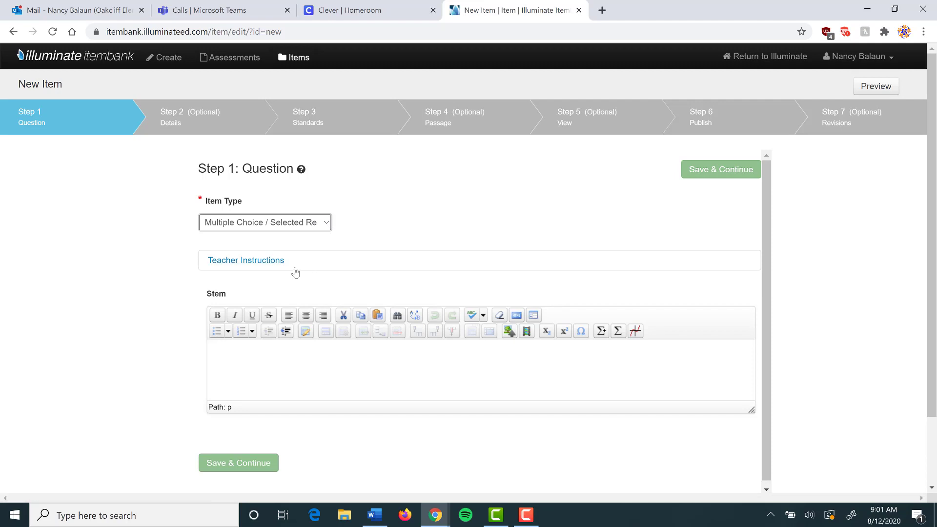
- Enter 'Choose the best response.' as the item's teacher instructions
click(258, 263)
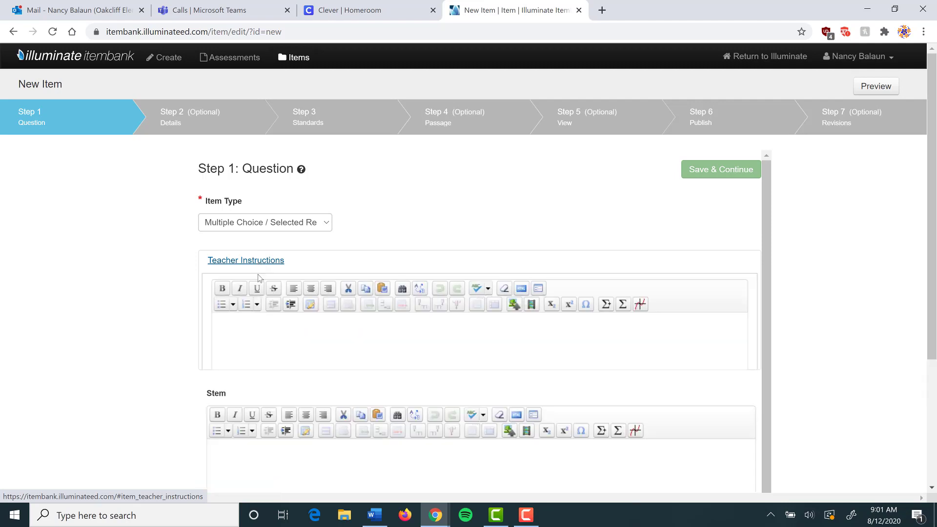
click(474, 343)
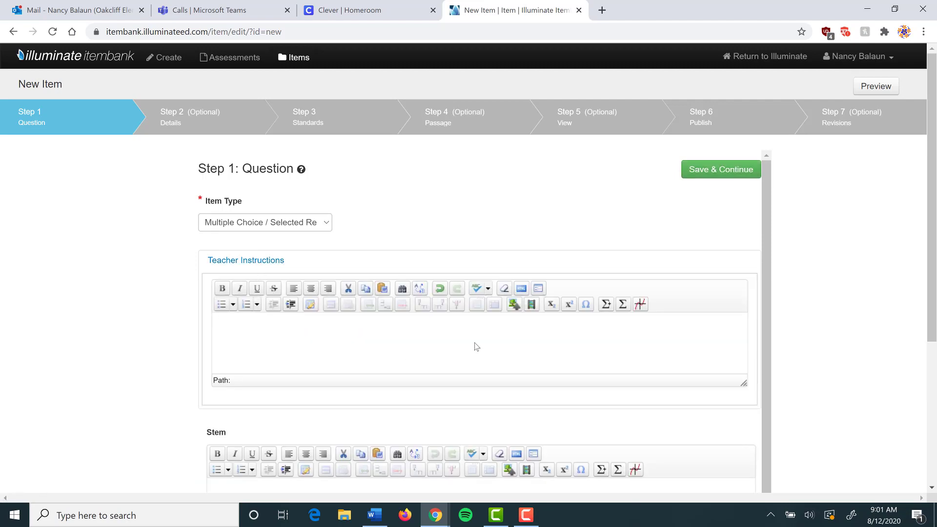
text(Choose the best response.)
scroll(324, 327, down, 1)
scroll(324, 326, down, 5)
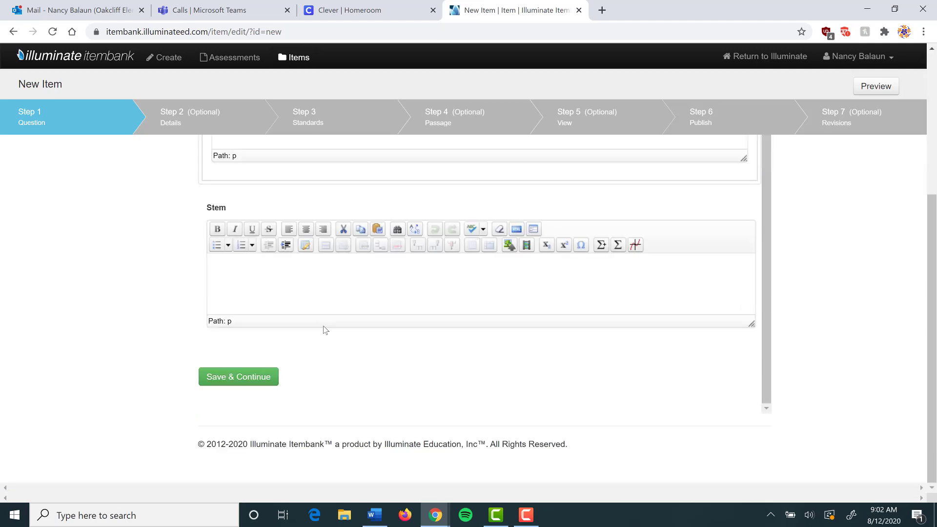
scroll(324, 328, up, 5)
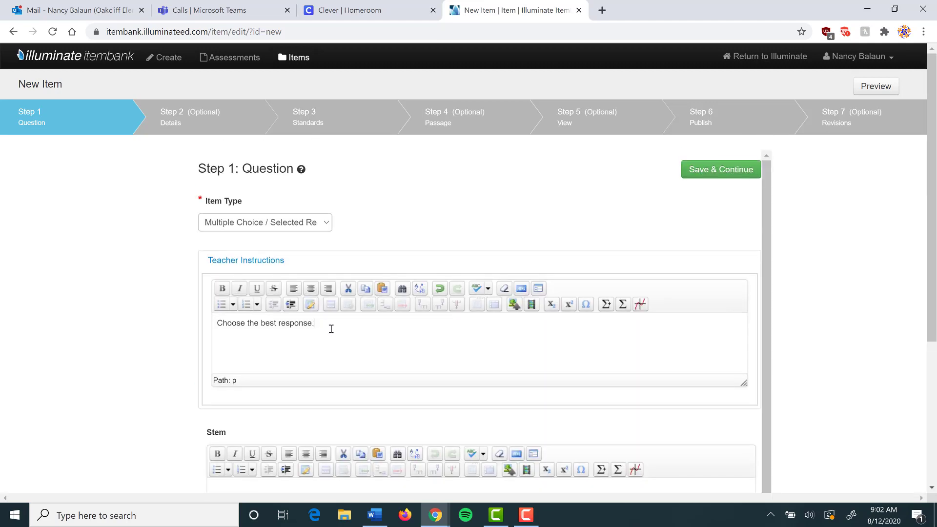
scroll(368, 335, down, 1)
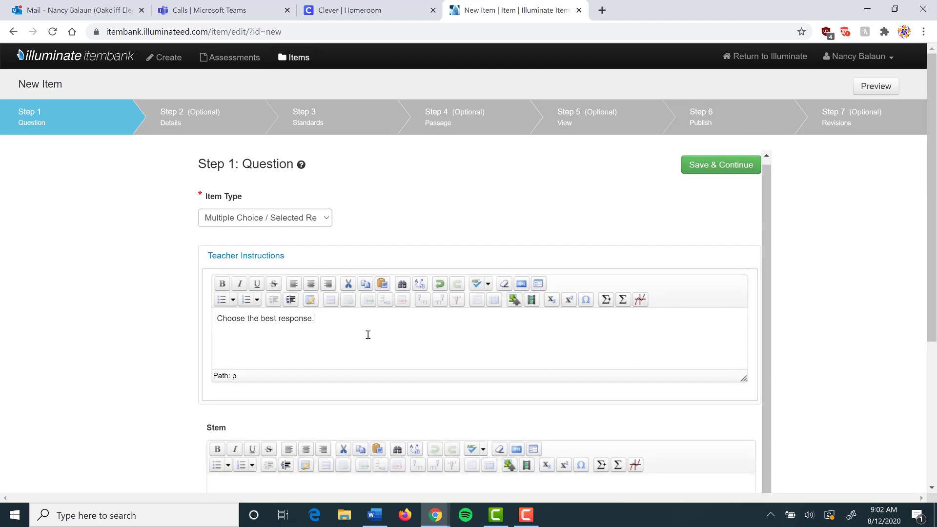
scroll(367, 335, down, 5)
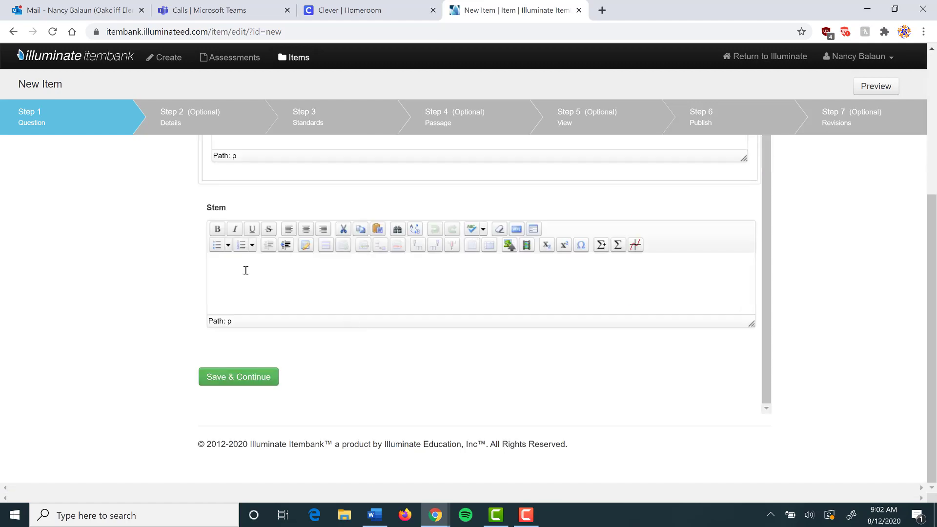
- Write the stem 'What is 2 x 3?', add the MultDogs.jpg picture titled '2 x 3 = ?', and save
click(254, 273)
text(What is 2 x 3?)
click(509, 246)
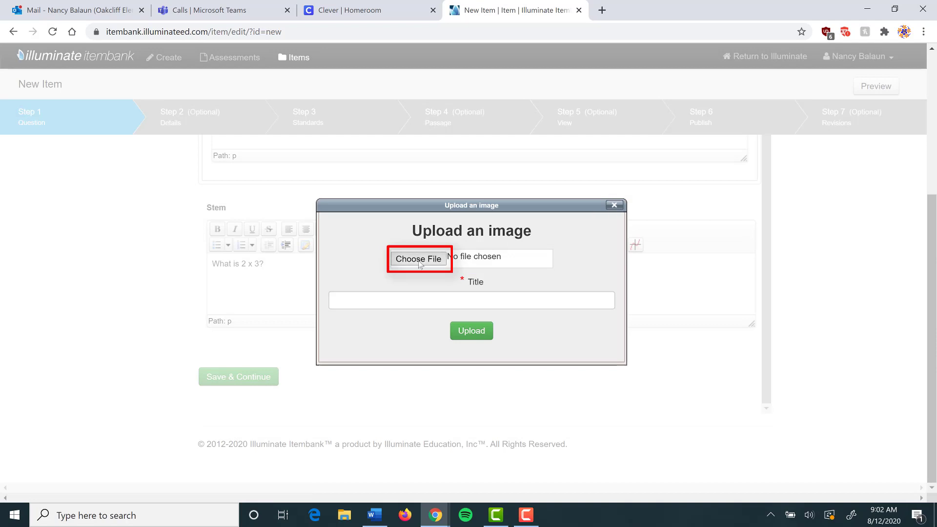
click(418, 259)
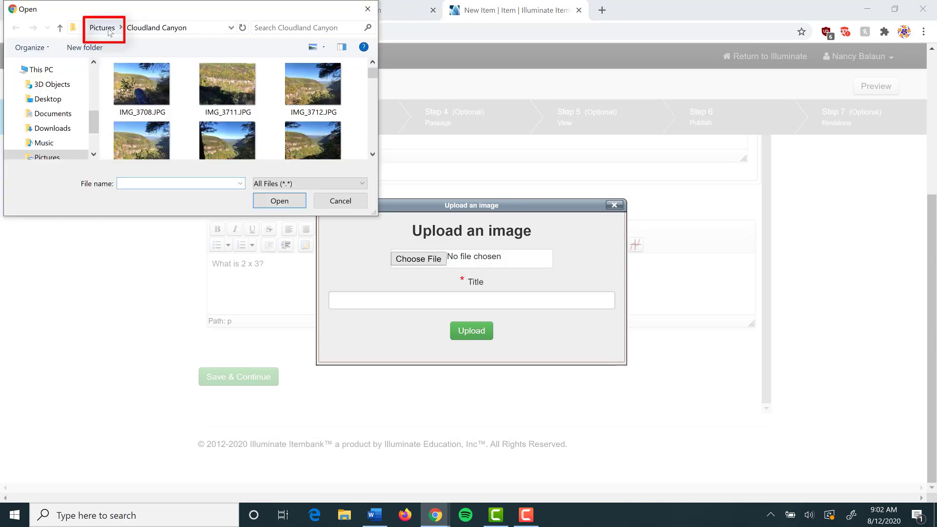
click(102, 28)
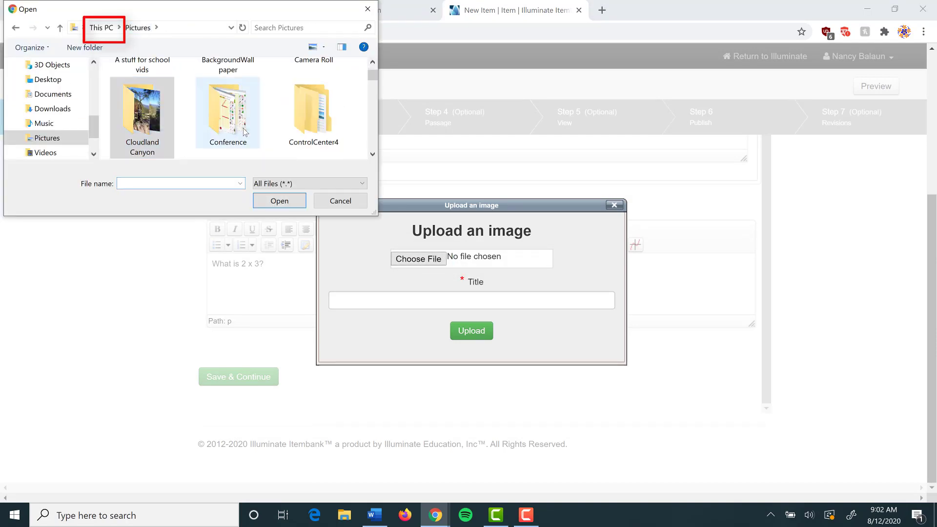
double_click(142, 65)
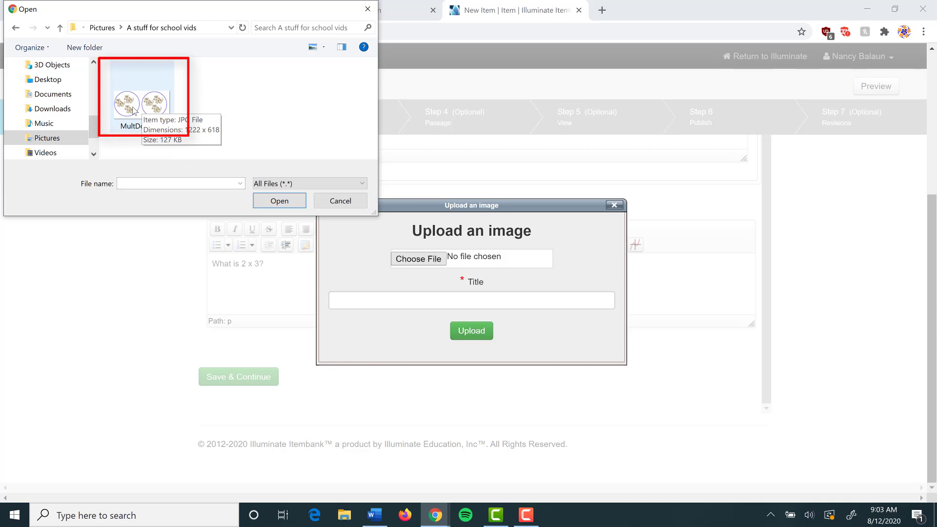
click(432, 299)
text(2 x 3 = ?)
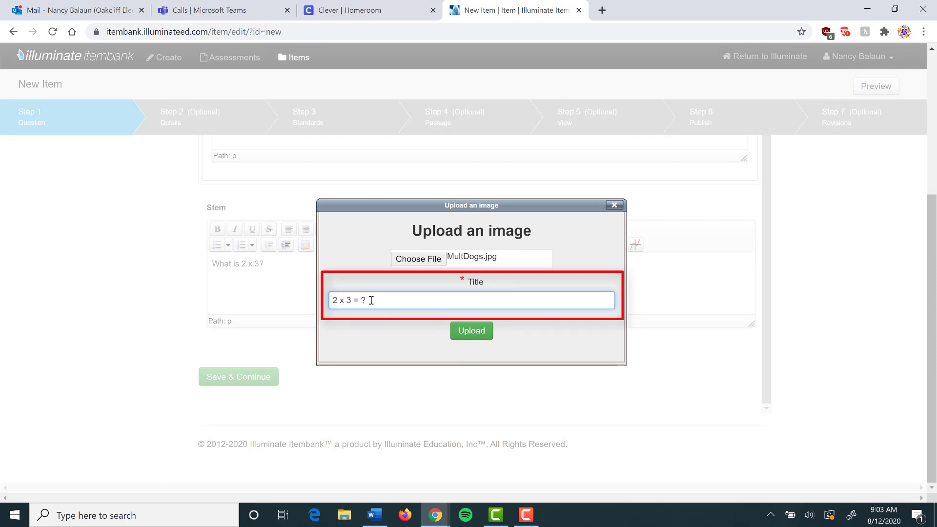
click(485, 332)
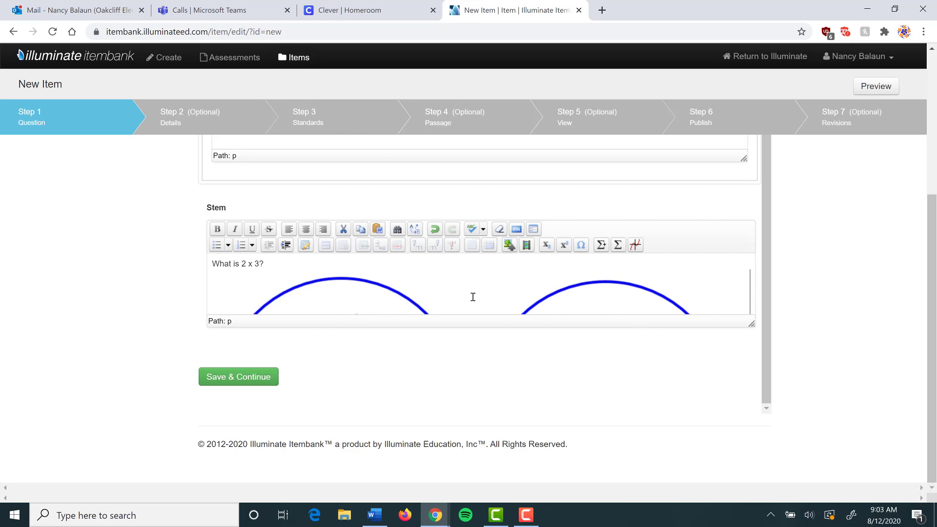
click(251, 384)
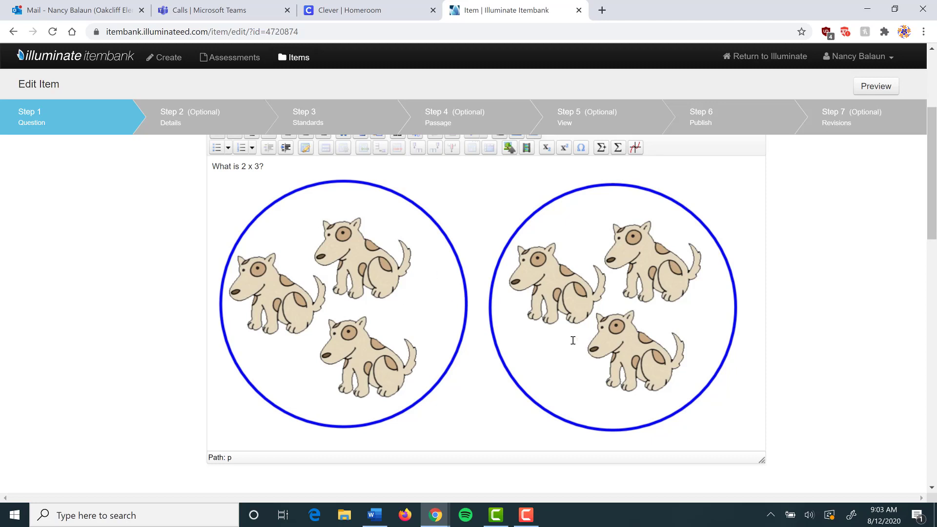
- Enter answer choices A–D: 2 x 3 = 5, 2 x 3 = 6, 2 x 3 =7 and 2 x 3 = 23
scroll(572, 339, down, 7)
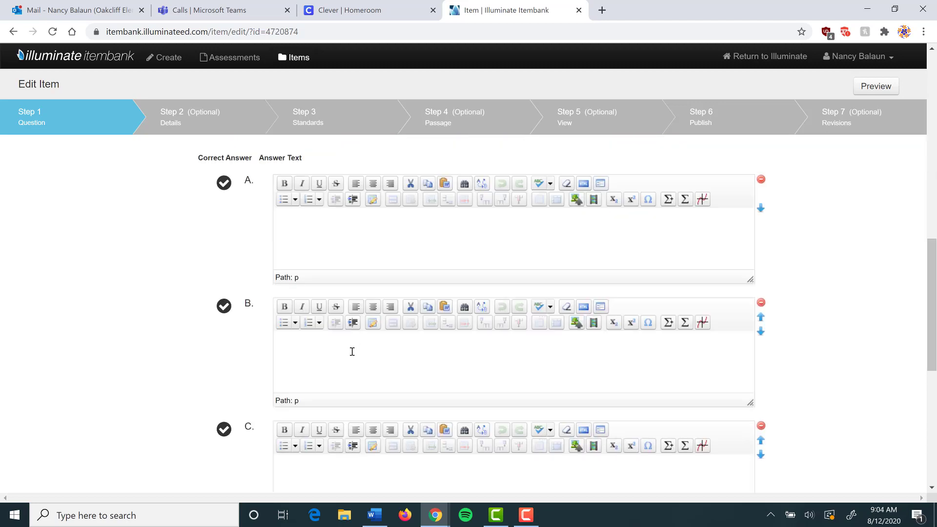
click(322, 232)
text(2 x 3 = 5)
click(305, 340)
text(2)
scroll(493, 411, down, 5)
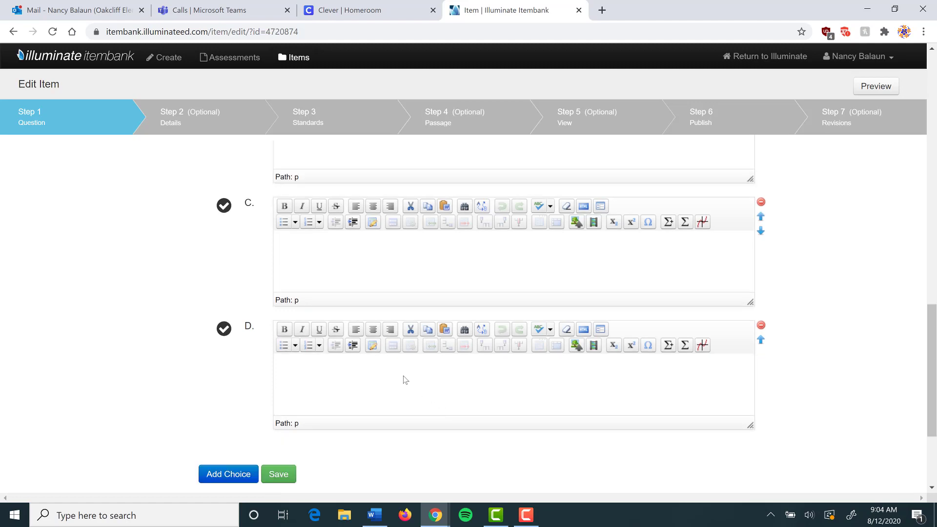
click(320, 267)
text(2 )
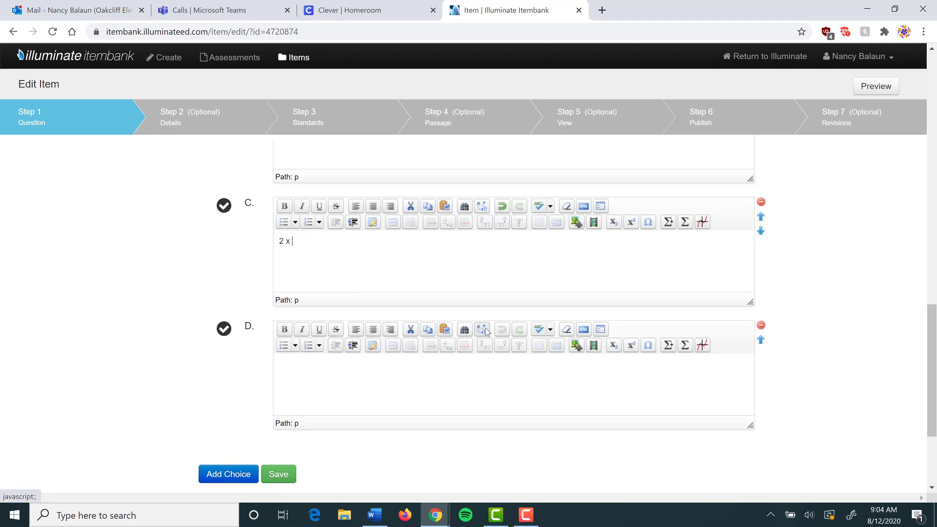
text(x 3 =7)
click(318, 369)
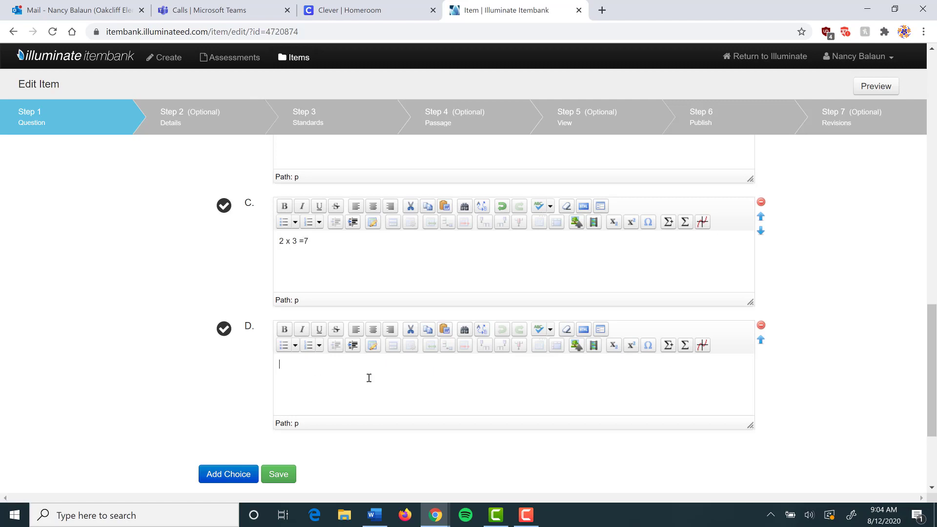
text(2 x 3 = 23)
scroll(604, 359, up, 5)
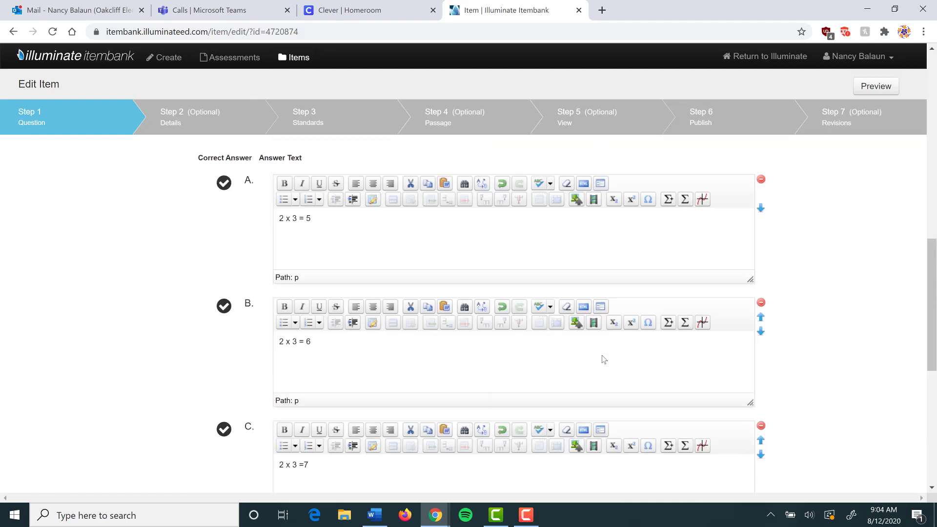
scroll(604, 359, down, 5)
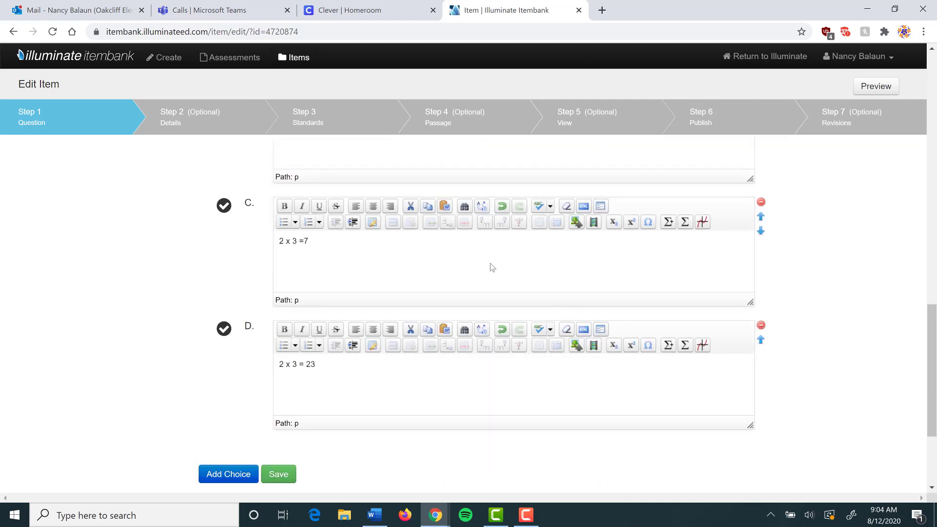
- Delete the 2 x 3 =7 answer choice
click(762, 202)
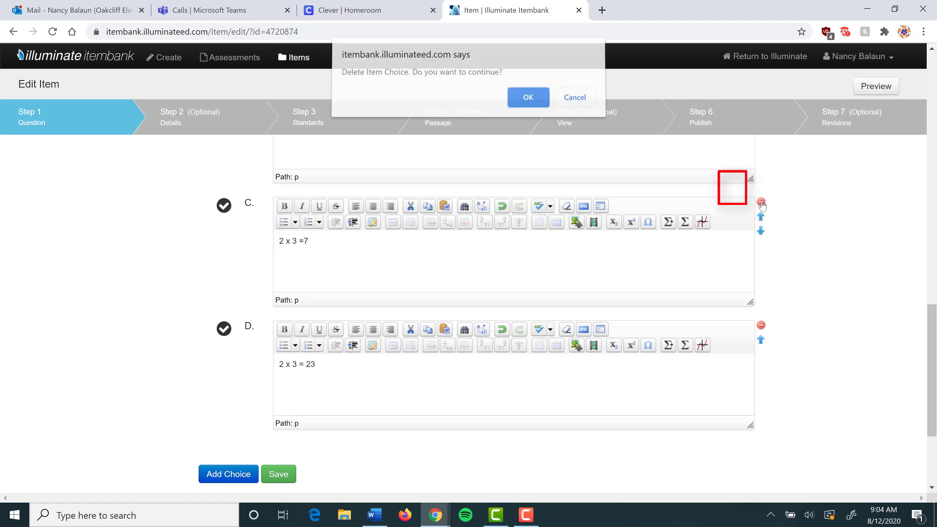
click(529, 100)
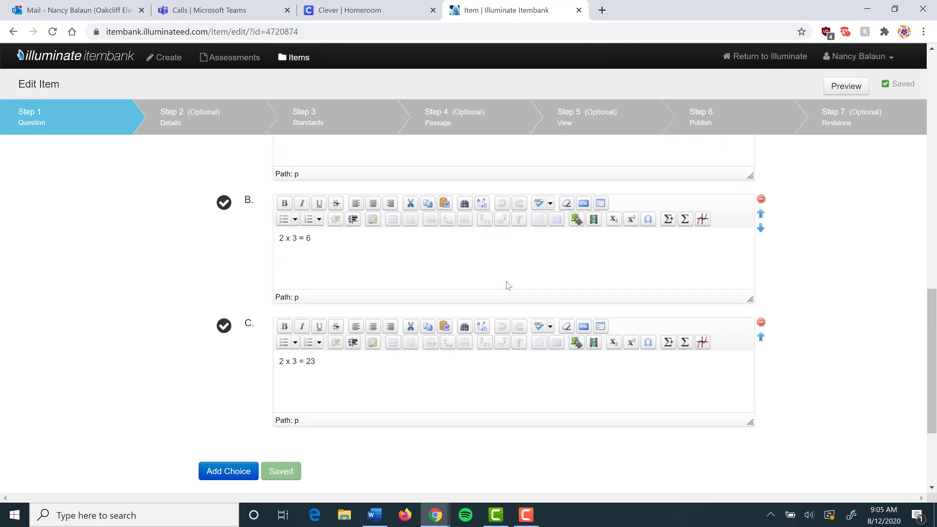
scroll(506, 286, up, 5)
scroll(506, 286, down, 5)
- Move 2 x 3 = 6 to last, mark it correct, and save the question
click(762, 337)
click(224, 327)
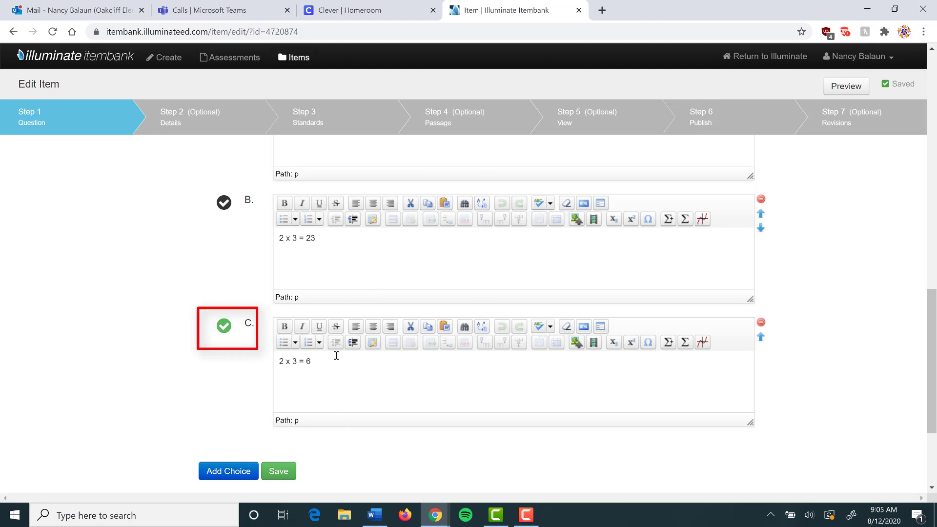
click(278, 474)
click(236, 132)
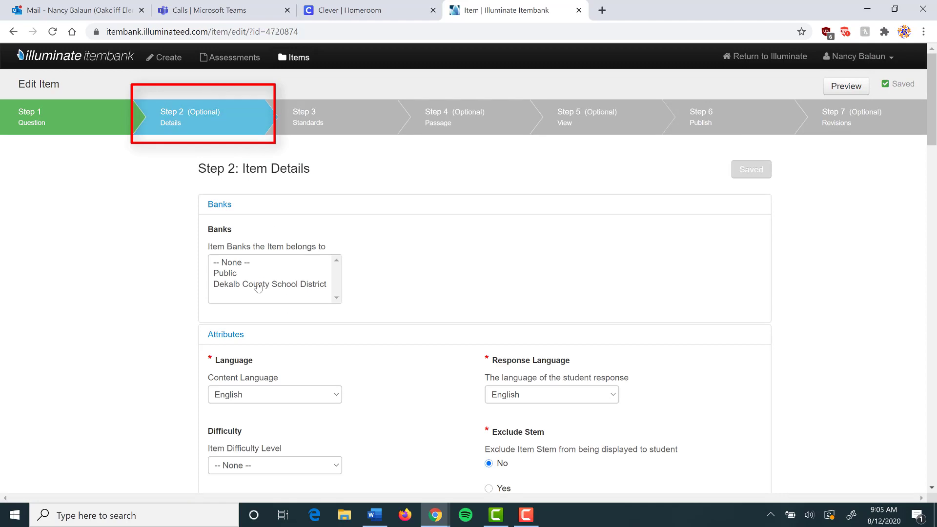
- Filter standards to Standards of Excellence, Mathematics (2018), Grade 3
click(321, 122)
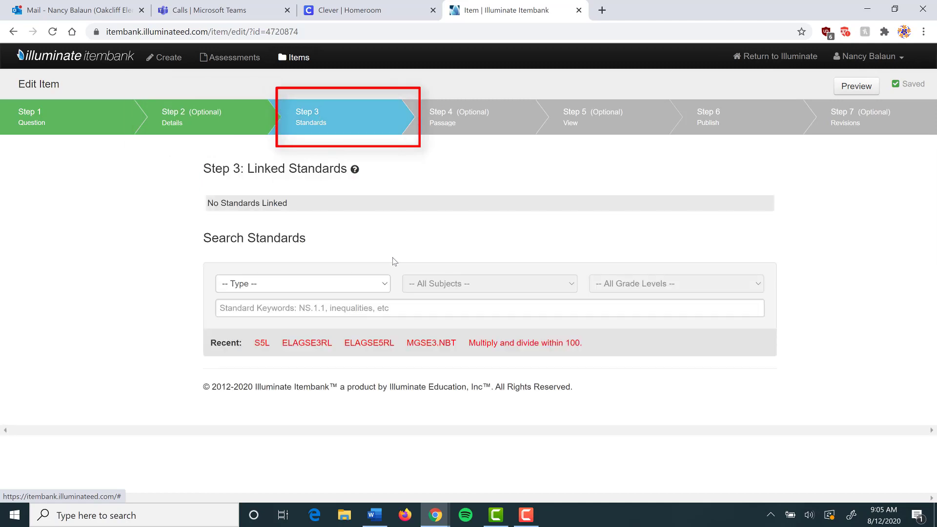
click(385, 287)
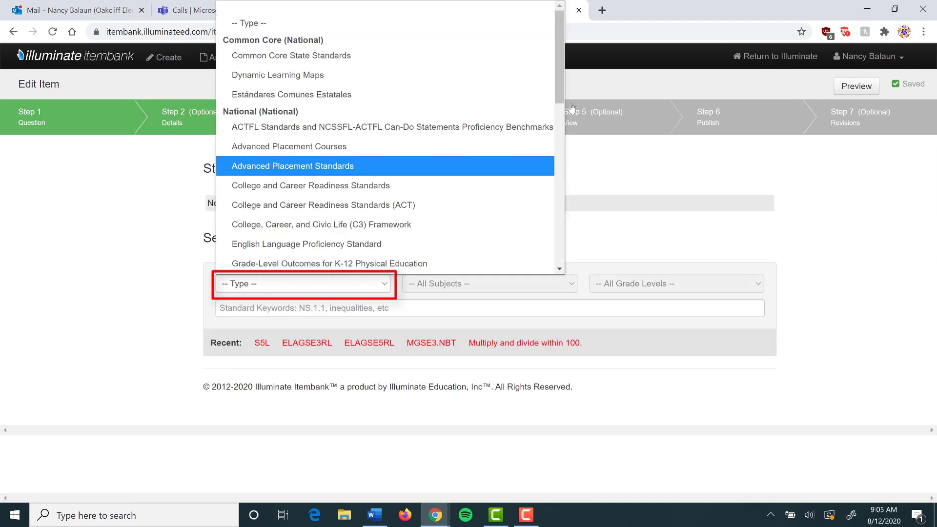
drag(561, 53, 589, 244)
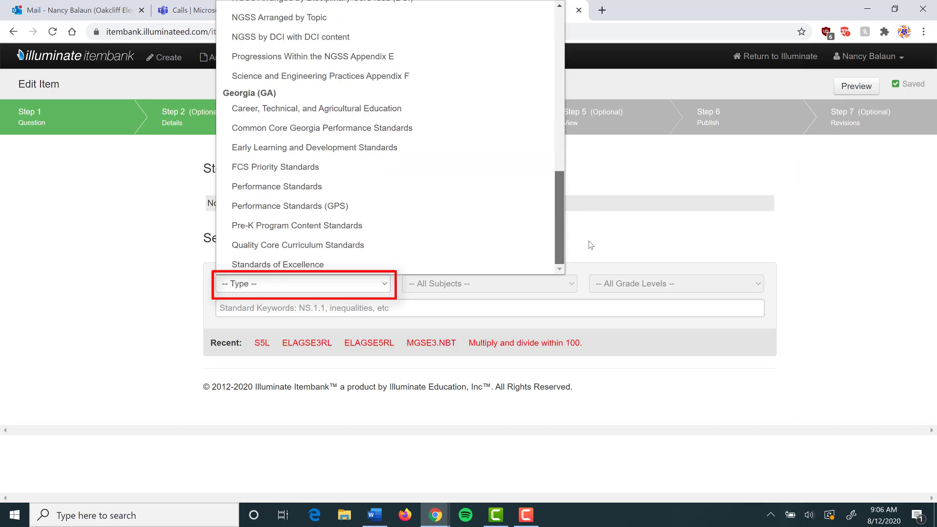
click(296, 269)
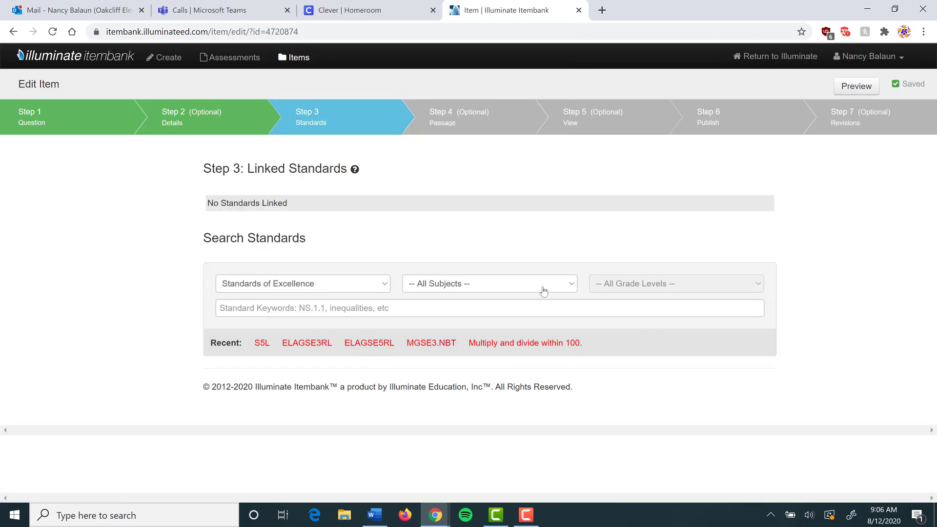
click(571, 287)
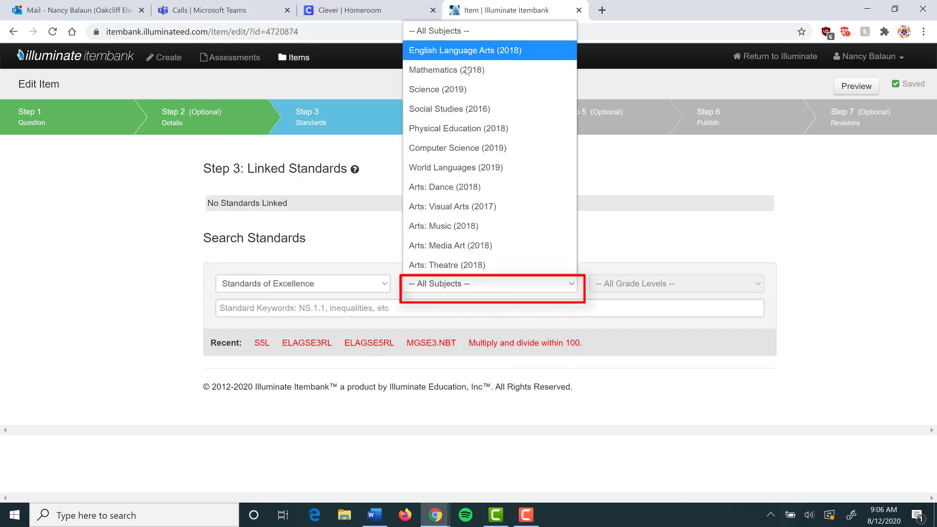
click(447, 70)
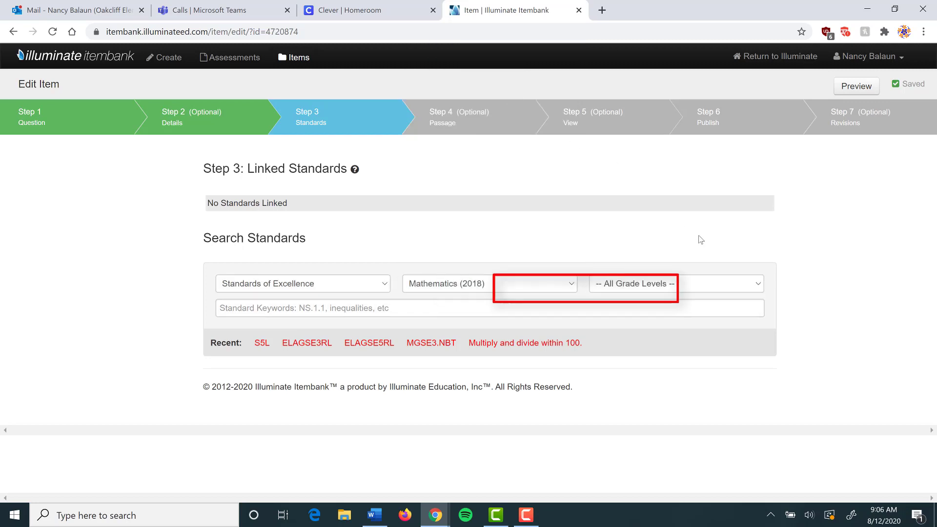
click(758, 288)
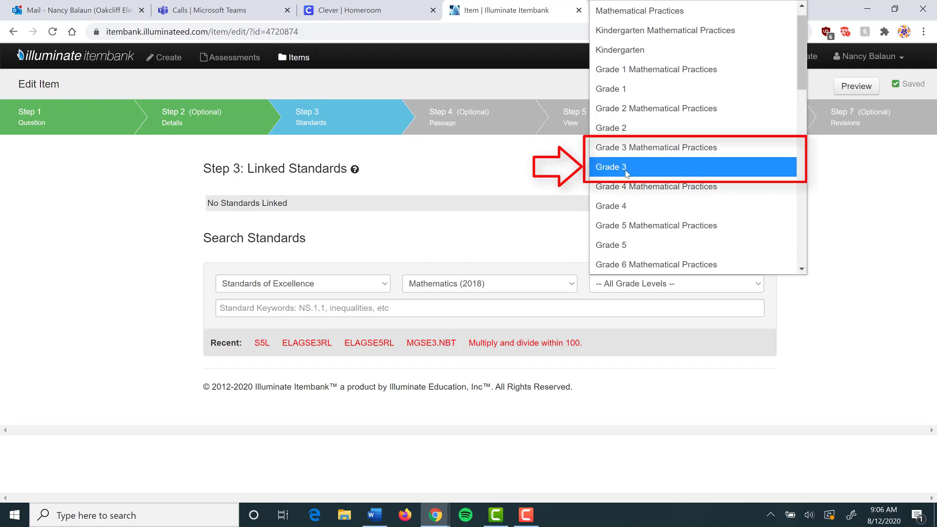
click(626, 171)
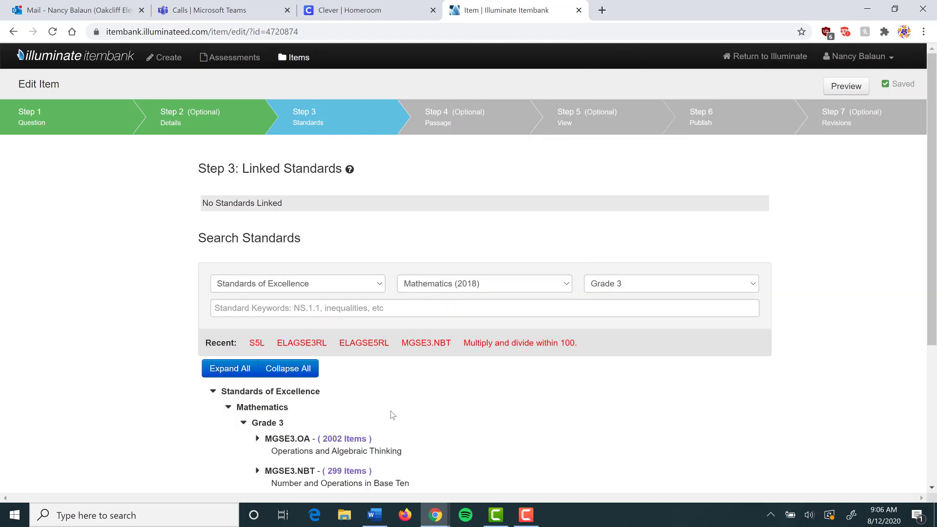
- Link the MGSE3.OA standard 'Multiply and divide within 100.' to the item
scroll(371, 390, down, 4)
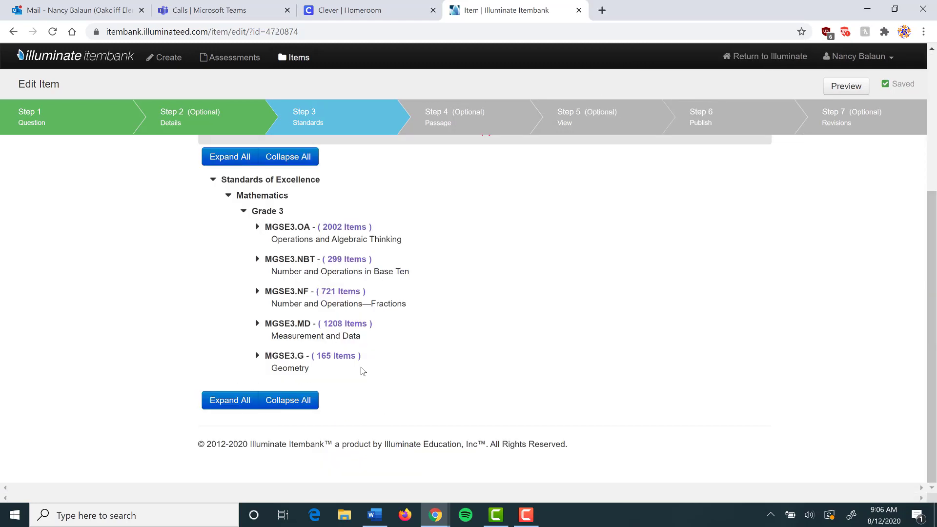
click(258, 229)
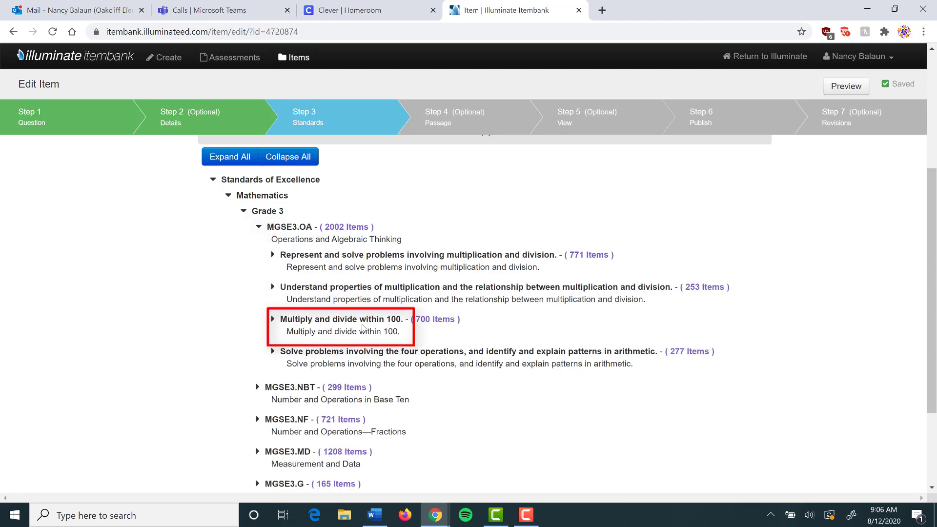
click(360, 324)
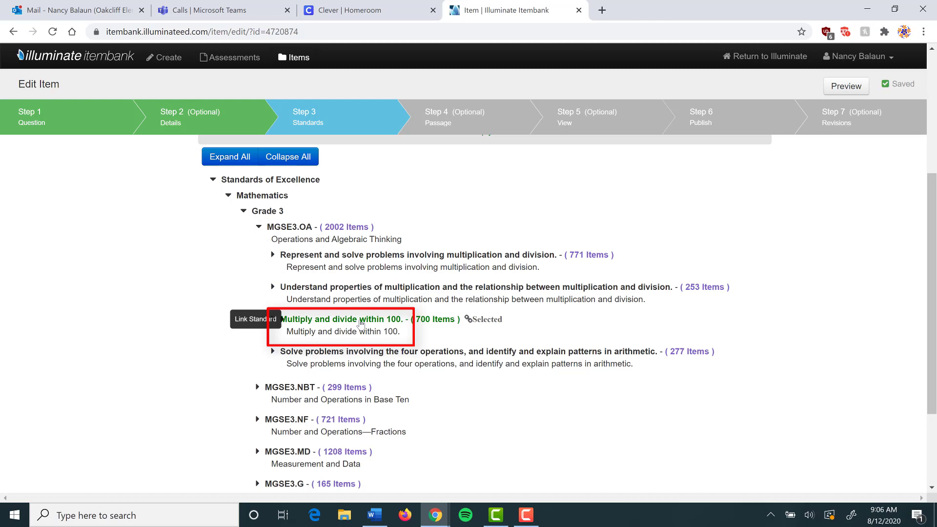
scroll(551, 353, up, 5)
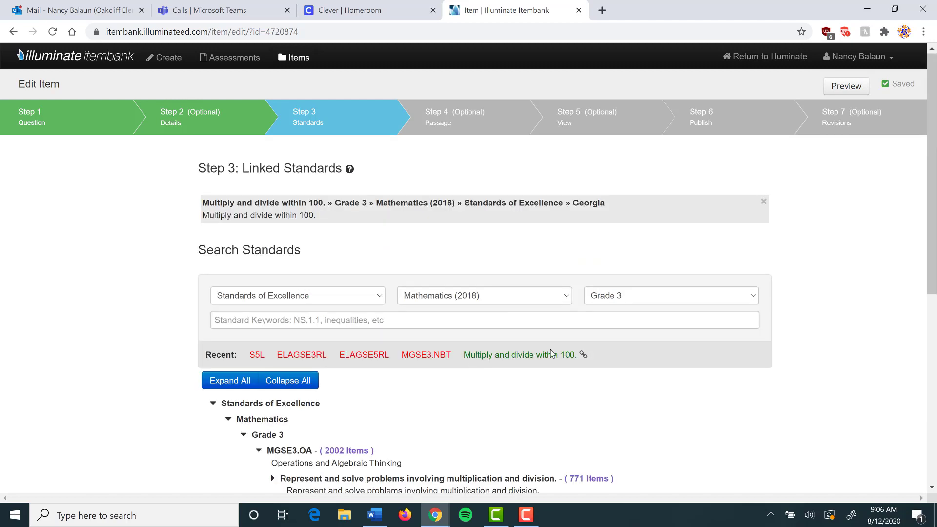
click(449, 124)
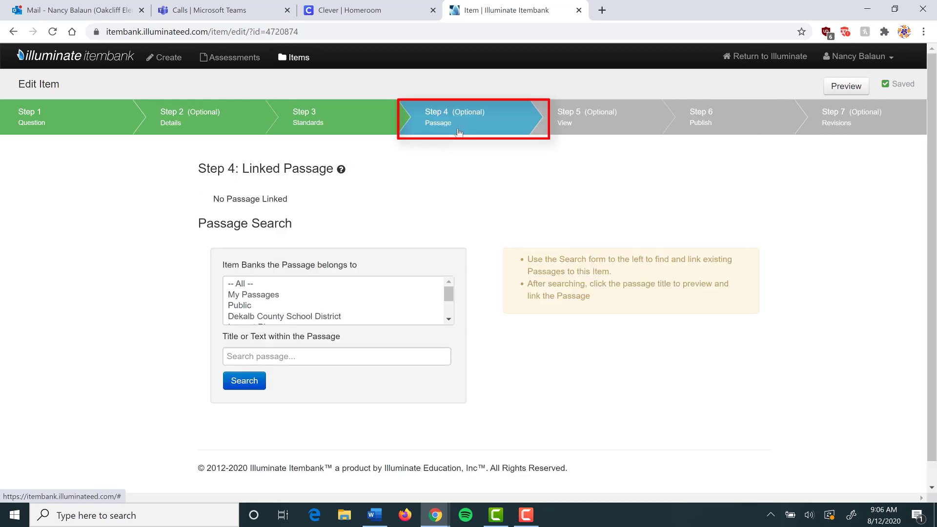
- Review the preview of the 'What is 2 x 3?' item with its dog pictures and choices
click(592, 121)
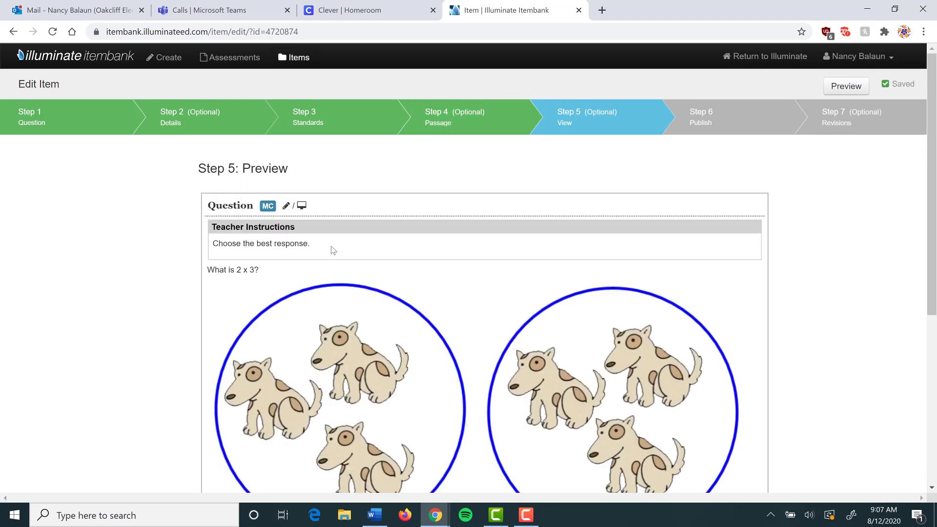
scroll(497, 248, down, 4)
scroll(496, 244, up, 4)
scroll(385, 314, down, 4)
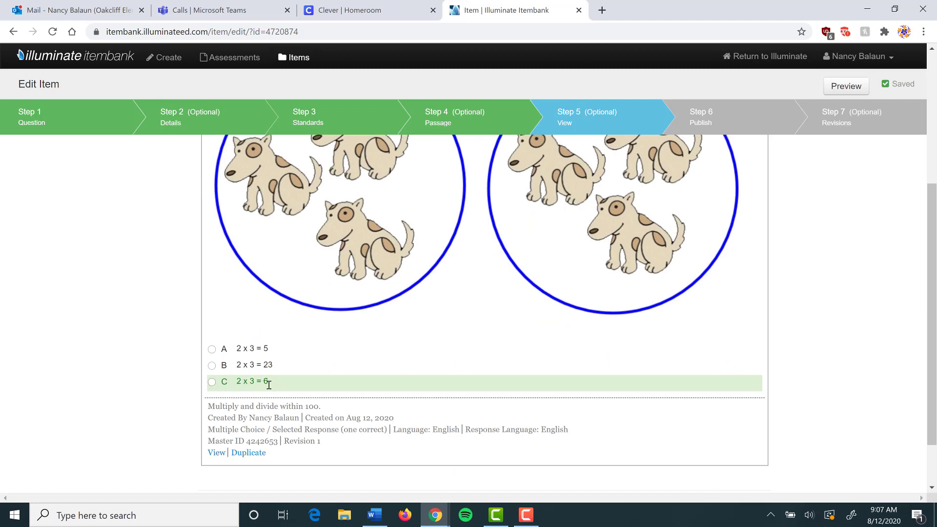
scroll(408, 368, up, 4)
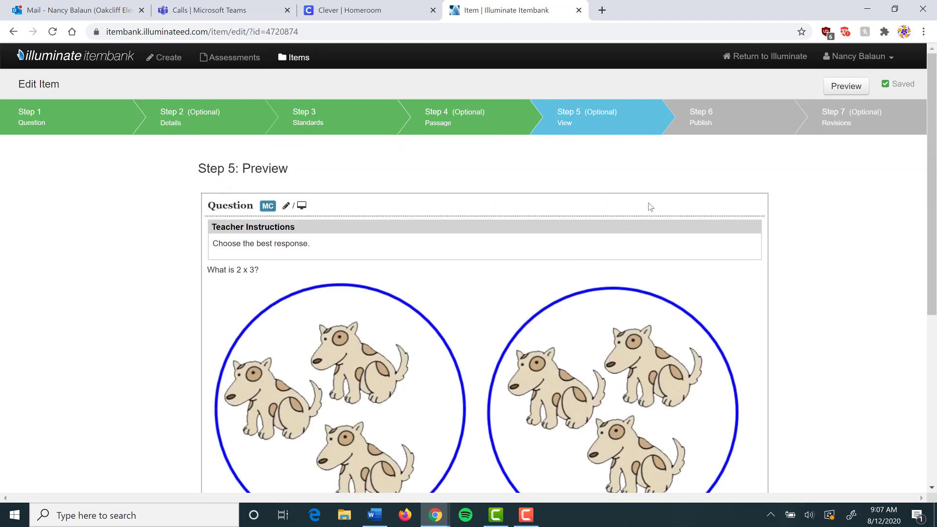
- Publish the 2 x 3 item
click(712, 124)
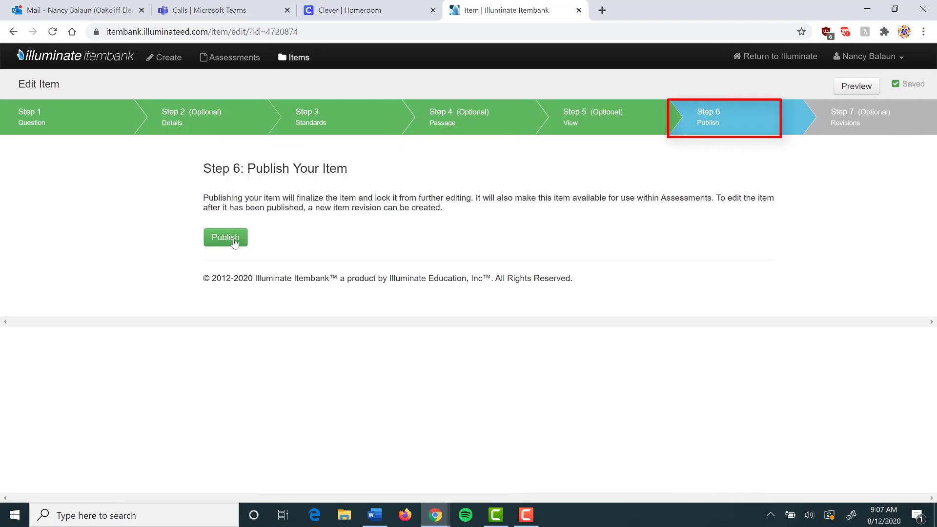
click(234, 239)
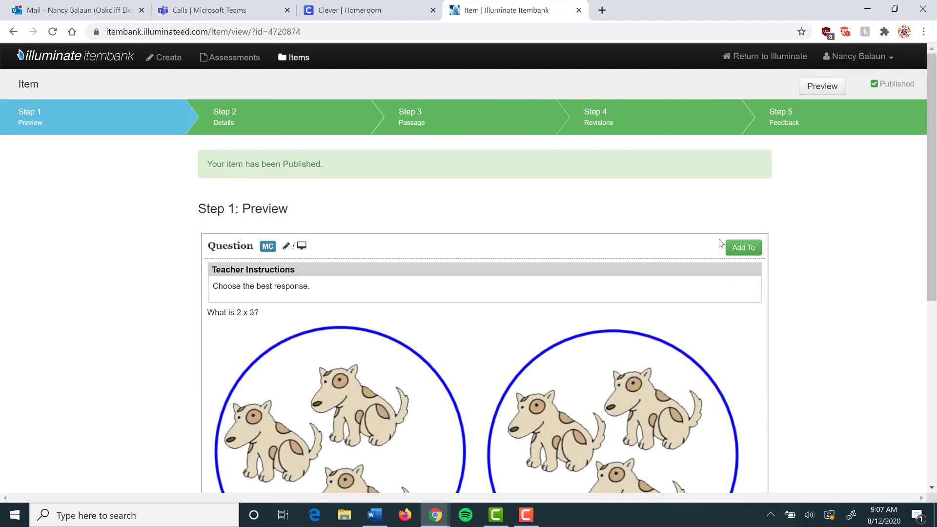
scroll(720, 243, down, 5)
scroll(725, 244, up, 5)
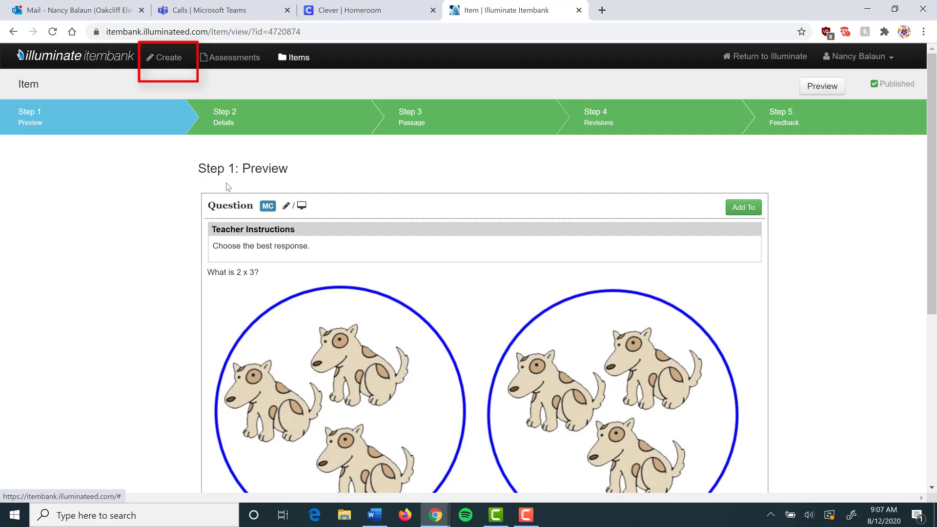
- Check the published item's student preview, then close it
click(823, 91)
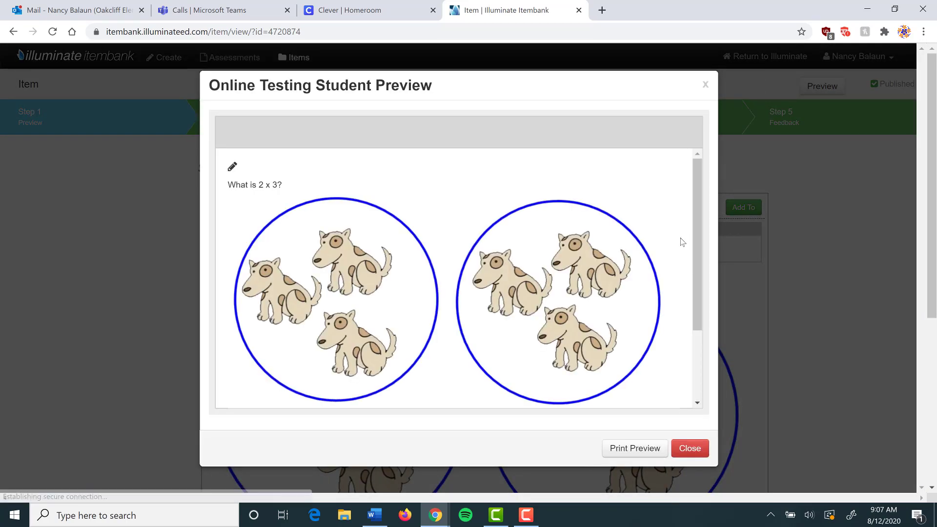
scroll(698, 274, down, 2)
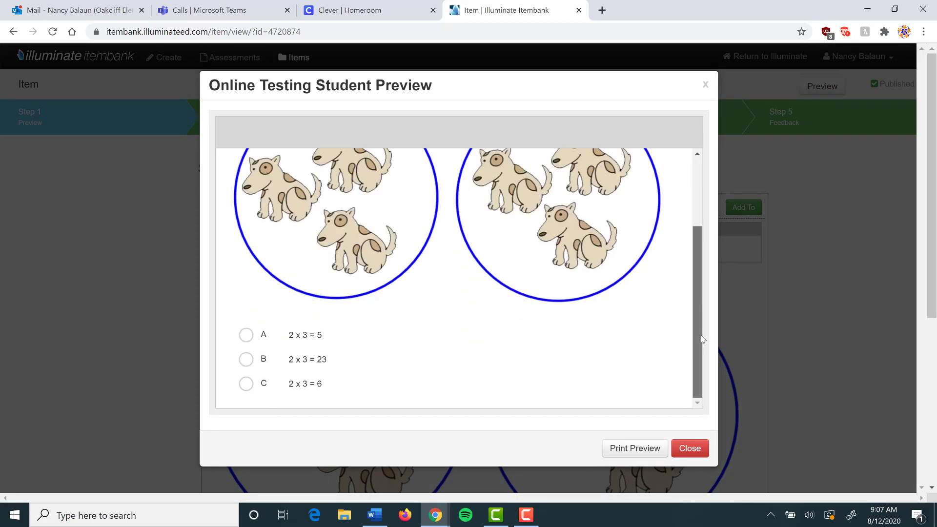
scroll(701, 335, up, 2)
click(688, 449)
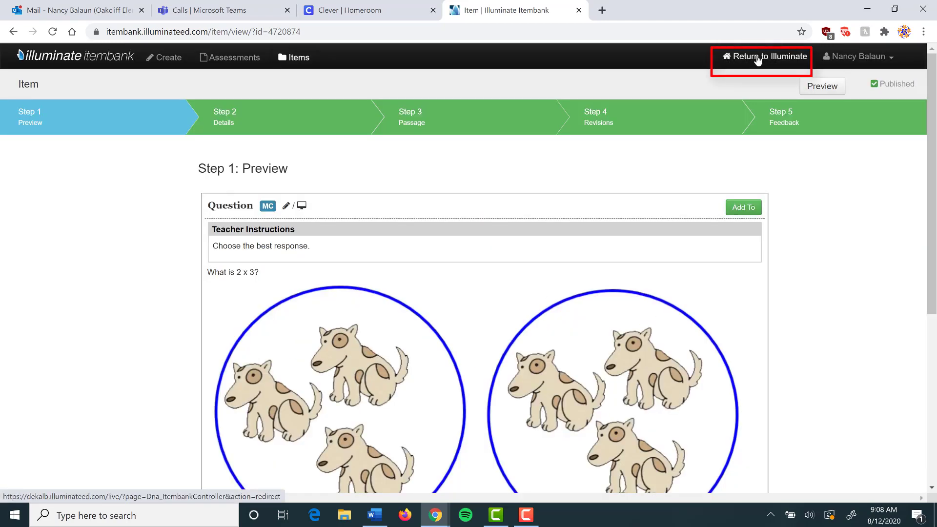
- From the main Illuminate site, start a new Item Bank assessment in Standard Mode
click(758, 60)
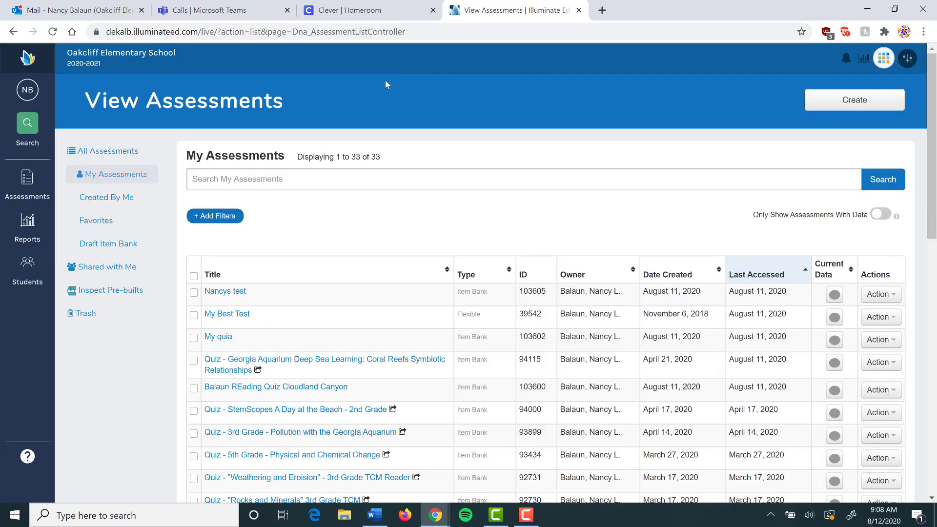
click(24, 189)
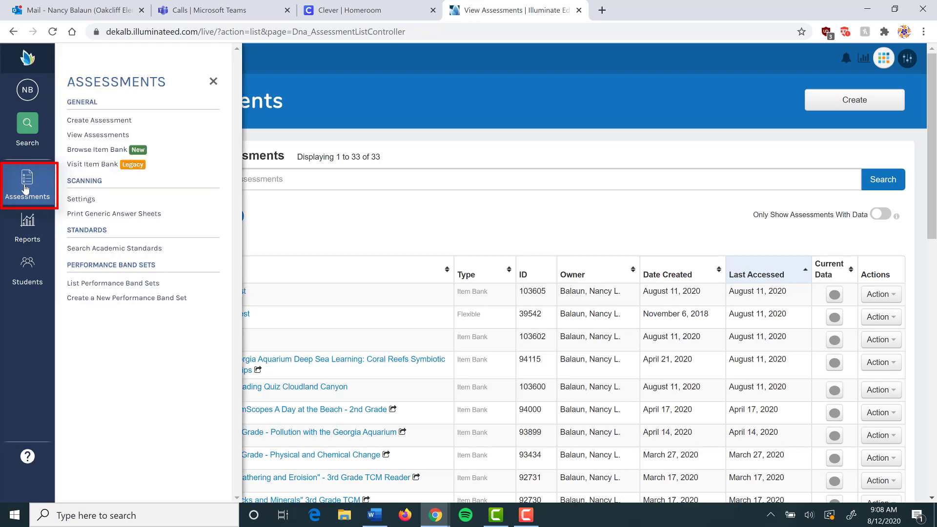
click(99, 121)
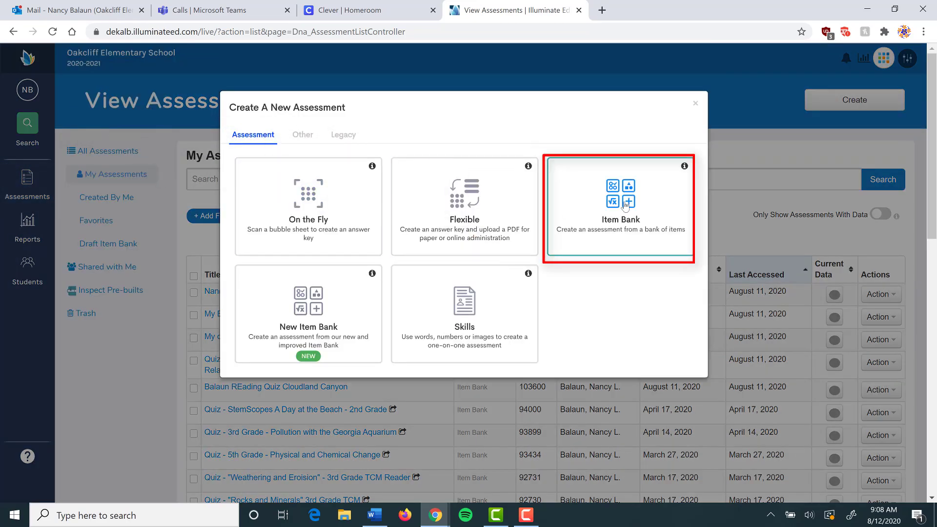
click(625, 205)
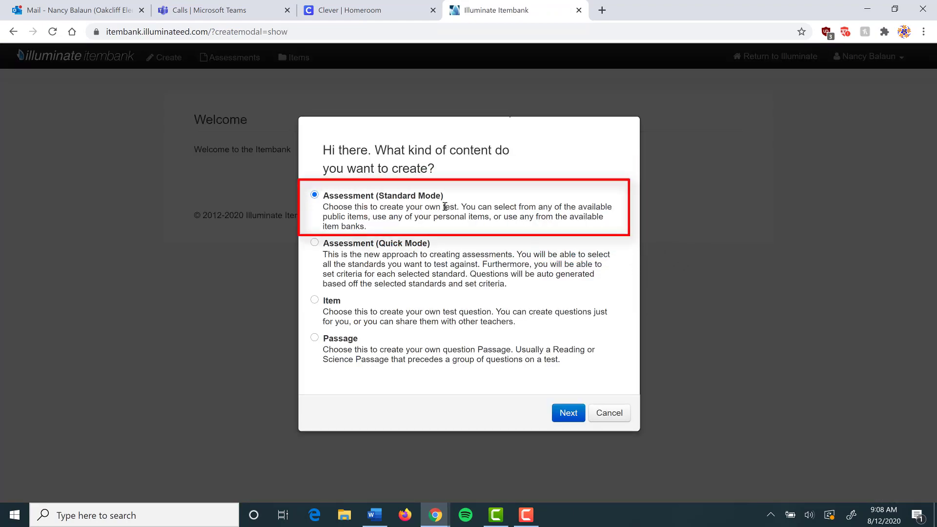
click(568, 413)
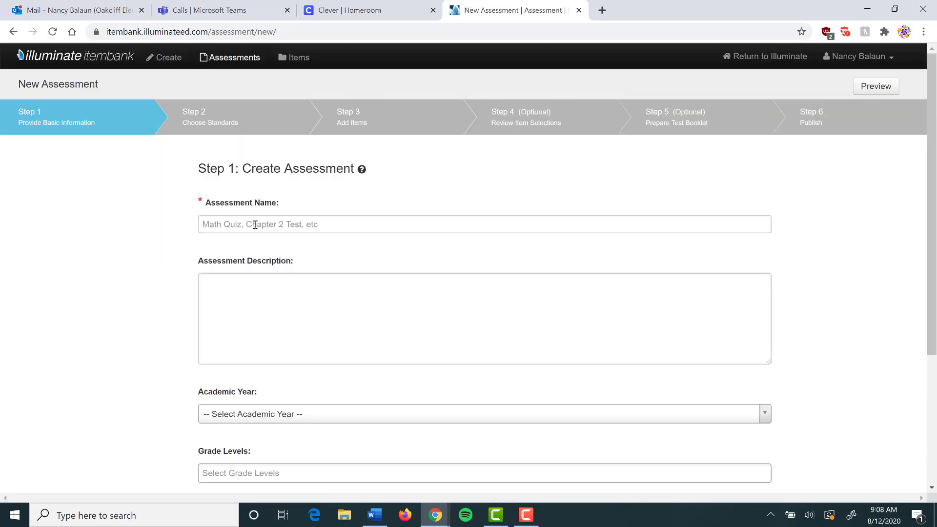
- Name the assessment 'Balaun3rdMathMultFacts' and describe it as 'This is a basic multiplication fact quiz'
click(258, 224)
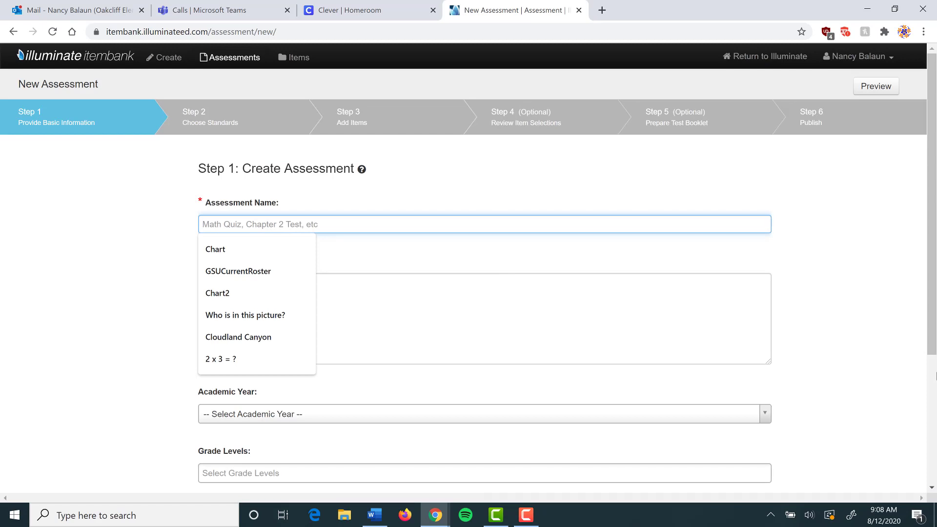
text(Balaun)
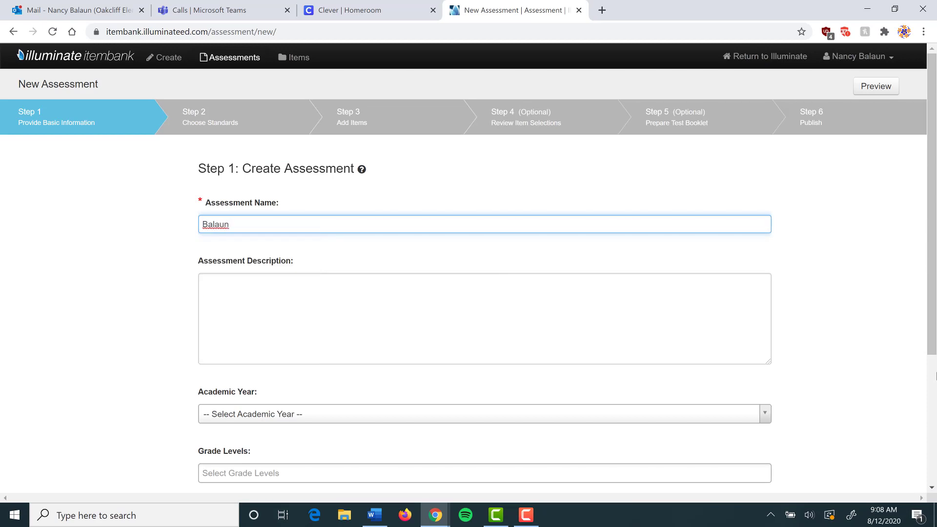
text(3rdMathMultFacts)
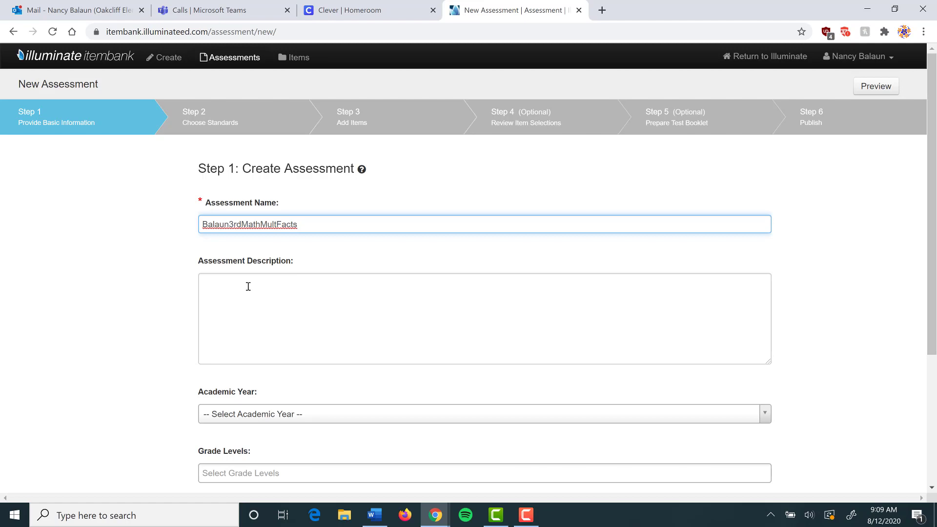
click(360, 318)
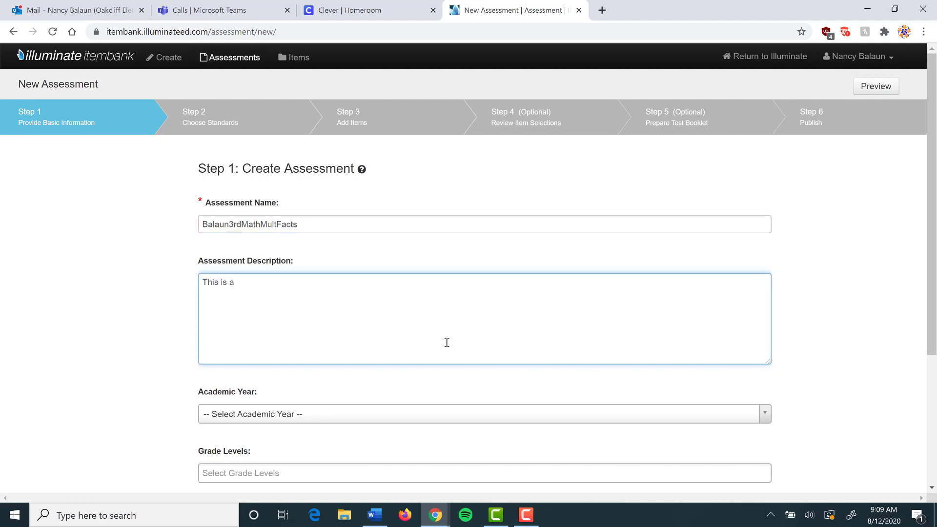
text(This is a basic multiplication)
text(fact quiz)
- Set academic year 2020-2021, grade 3rd Grade, subject Mathematics, and create the assessment
click(299, 415)
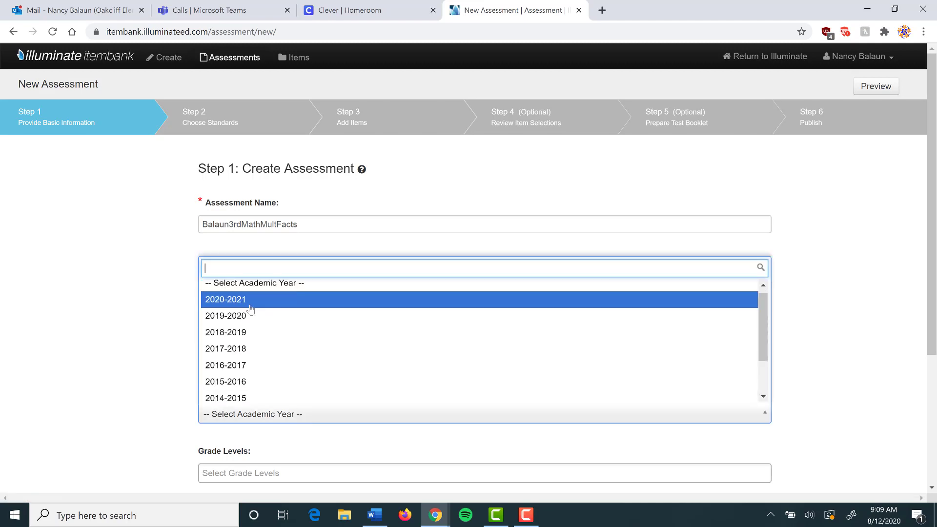
click(249, 306)
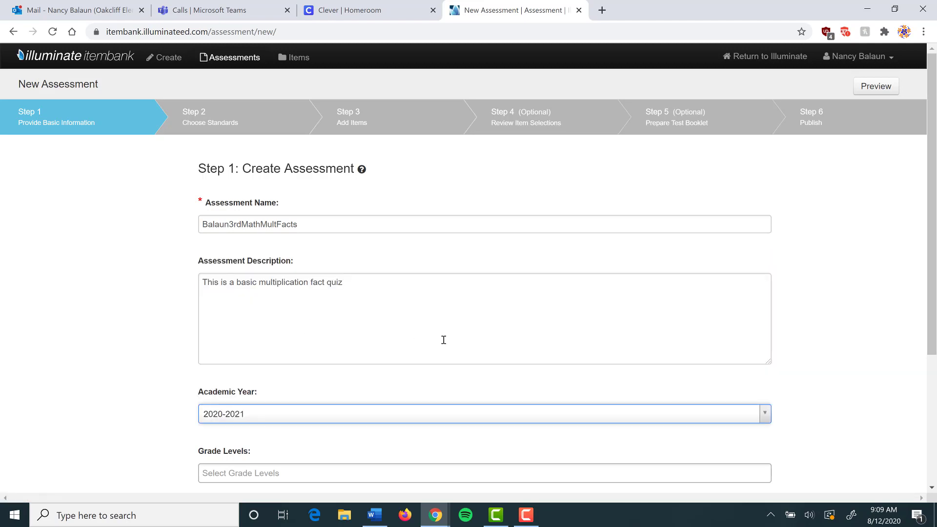
scroll(473, 345, down, 4)
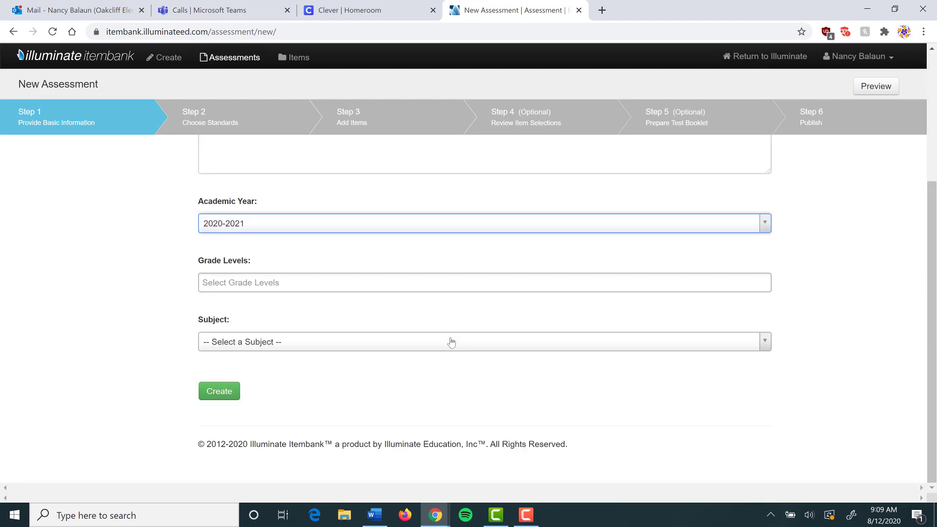
click(283, 286)
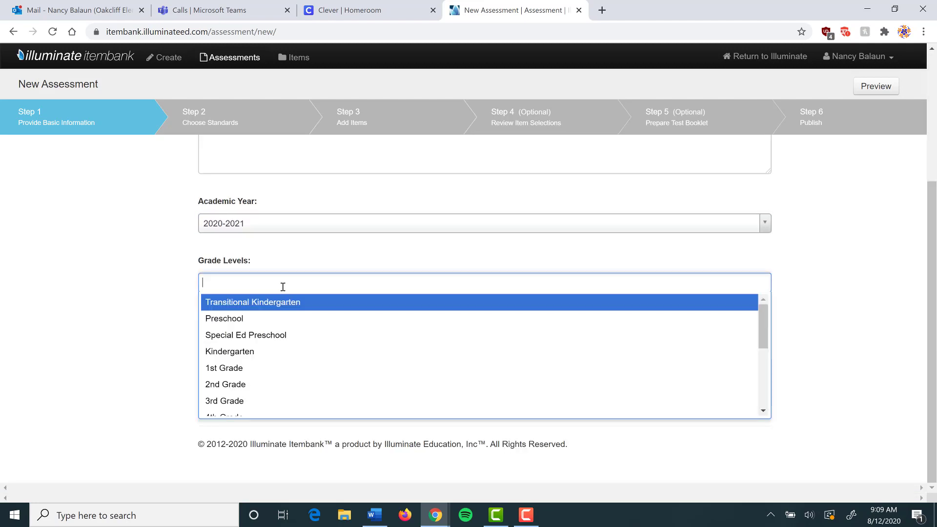
click(234, 401)
click(266, 343)
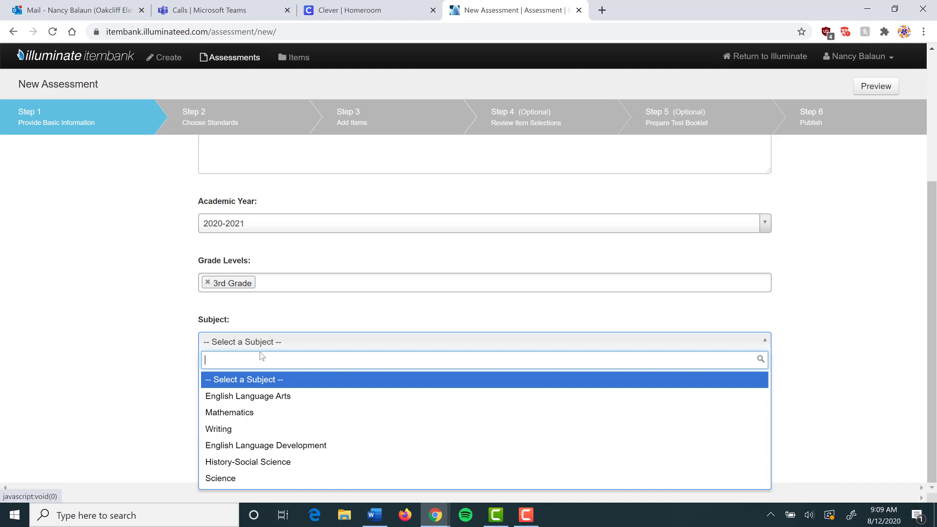
click(235, 414)
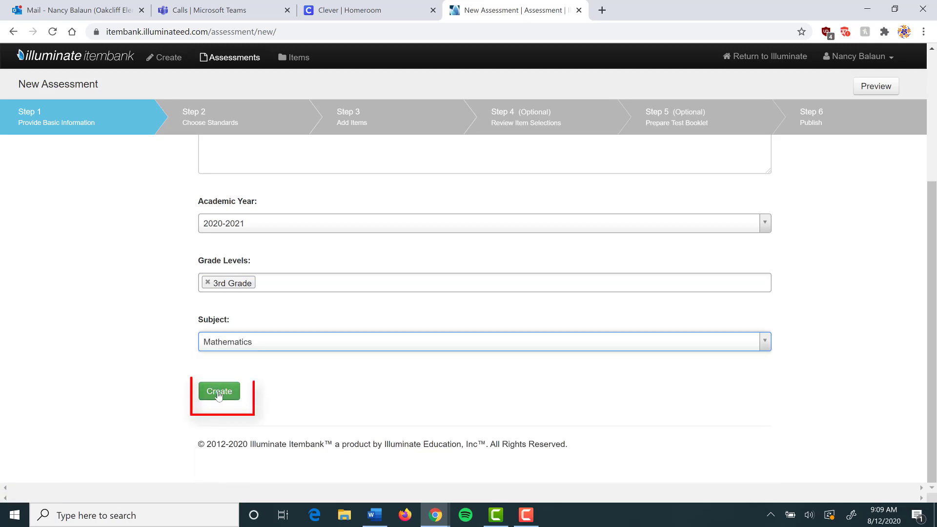
click(218, 392)
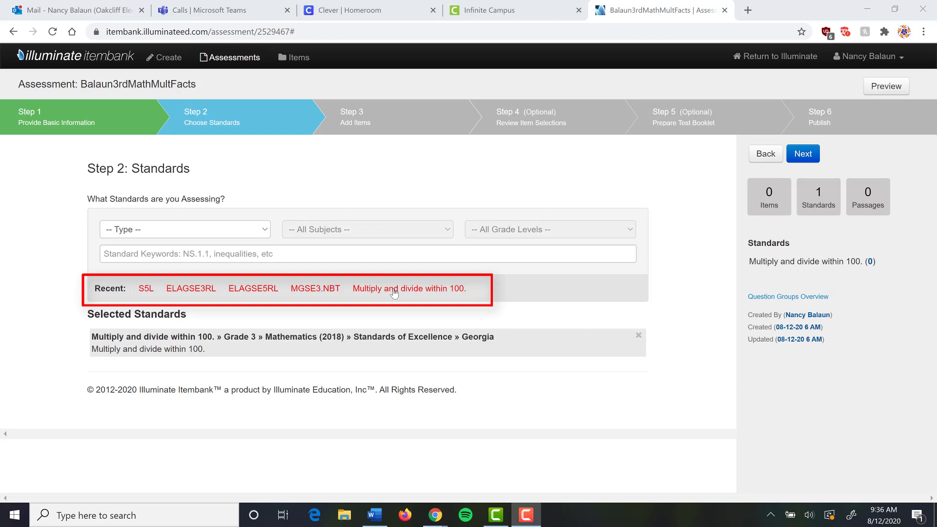
- Filter standards to Standards of Excellence, Mathematics (2018), Grade 3
click(265, 233)
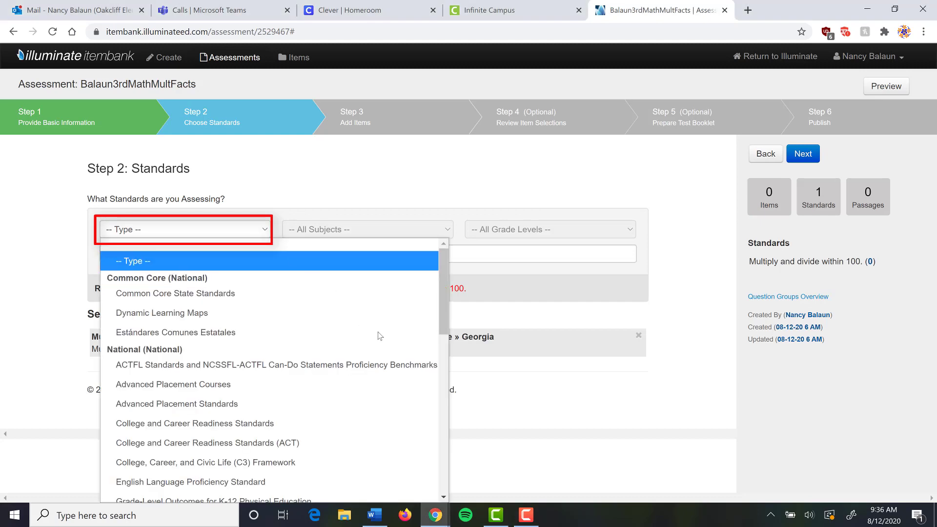
drag(443, 303, 466, 487)
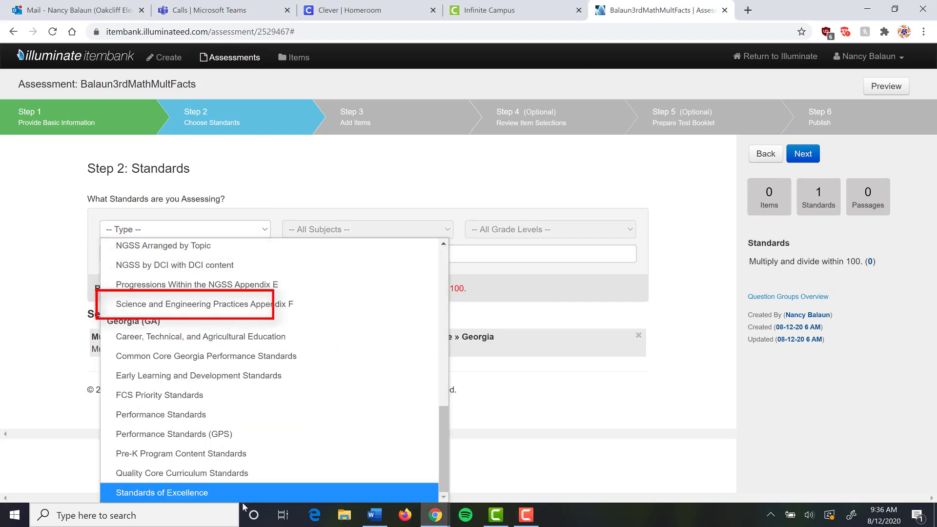
click(196, 494)
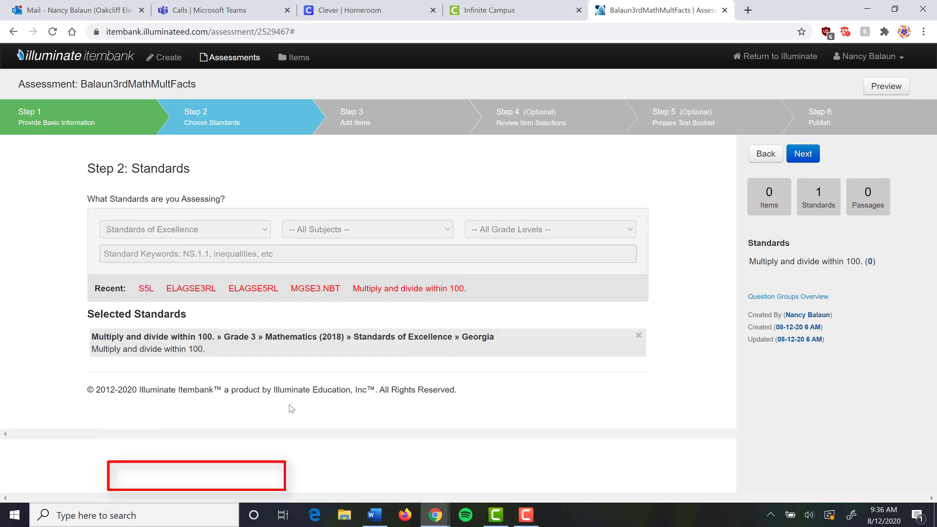
click(436, 232)
click(336, 288)
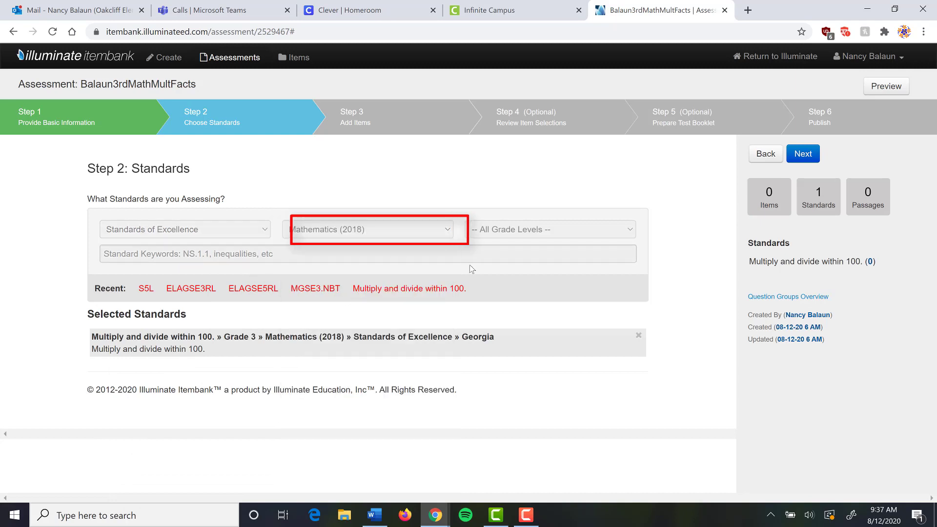
click(620, 230)
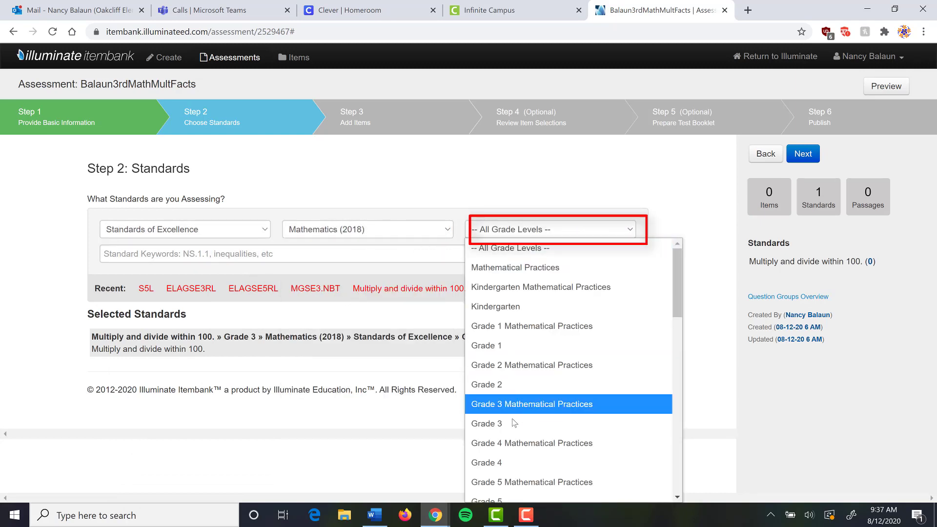
click(483, 424)
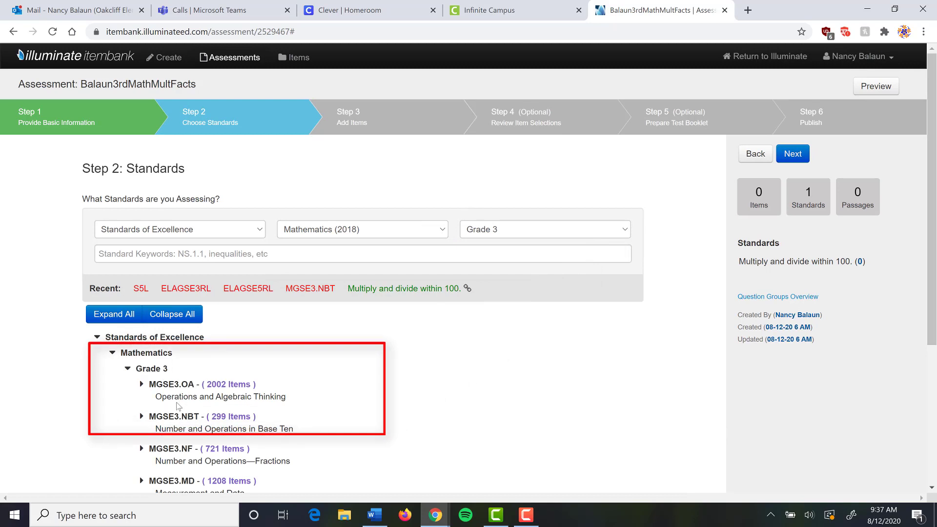
- Reselect the 'Multiply and divide within 100.' standard and continue to Step 3: Add Items
mouse_move(401, 294)
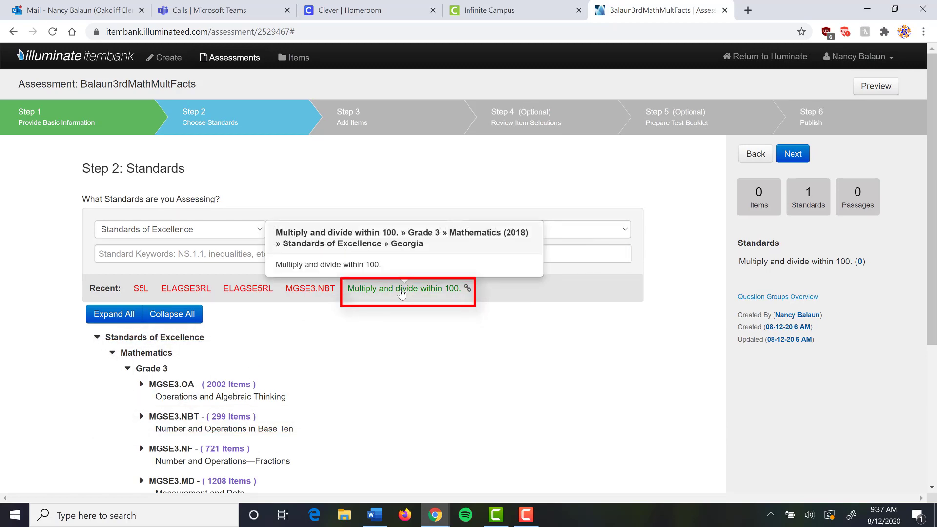
click(402, 289)
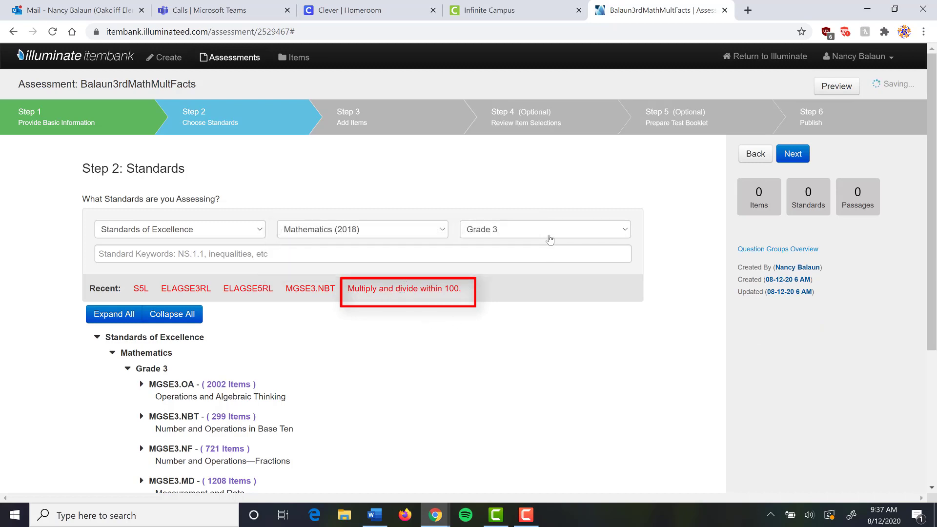
click(402, 289)
click(391, 122)
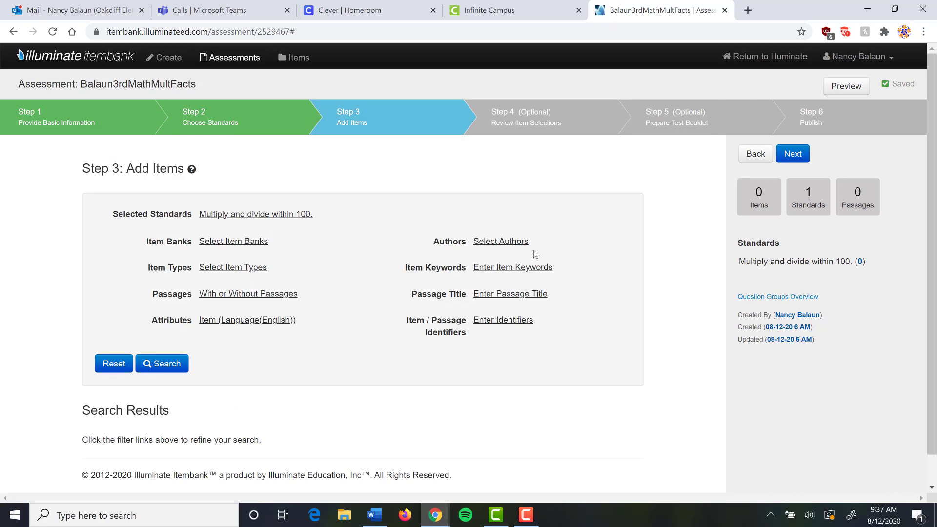
- Limit the item search to items authored by the teacher
click(507, 247)
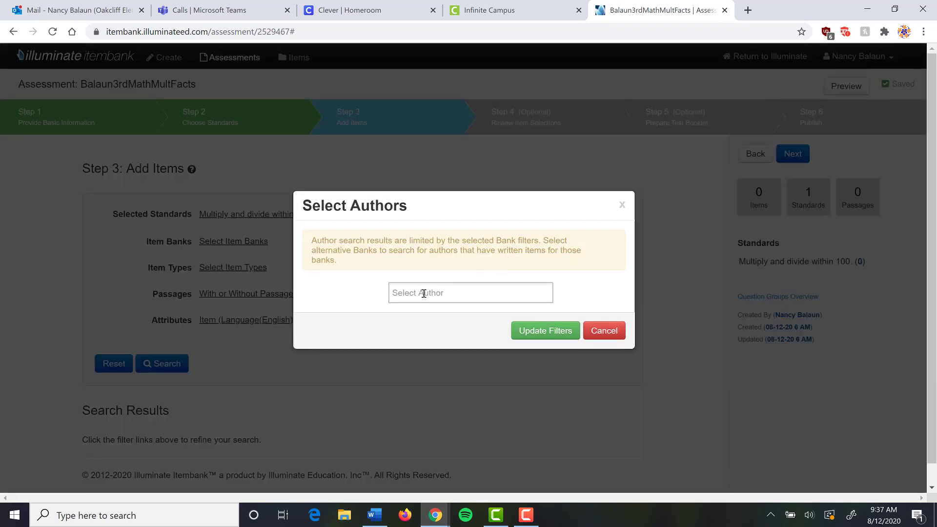
click(424, 294)
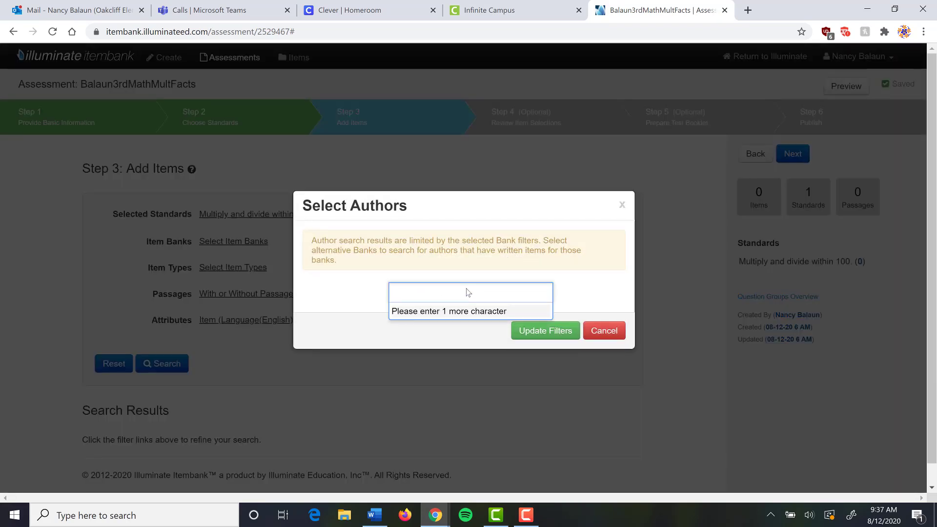
text(balaun)
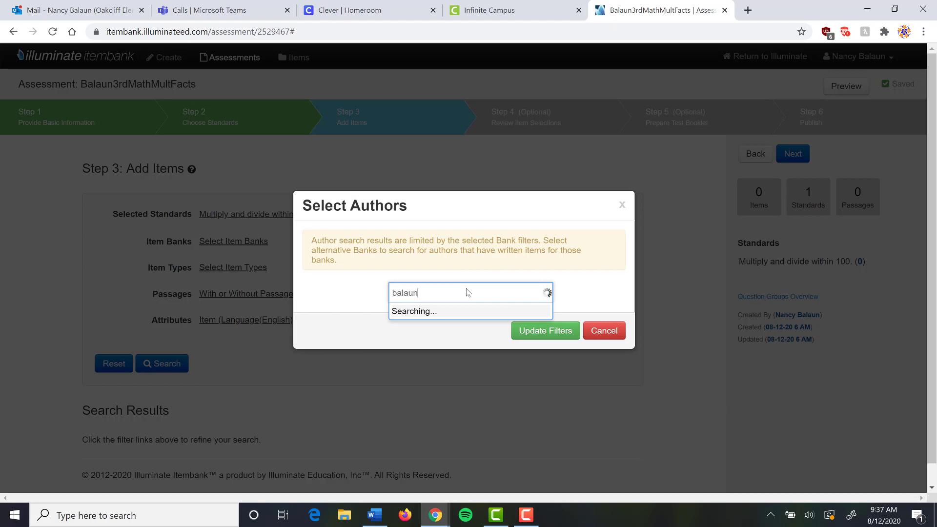
click(420, 315)
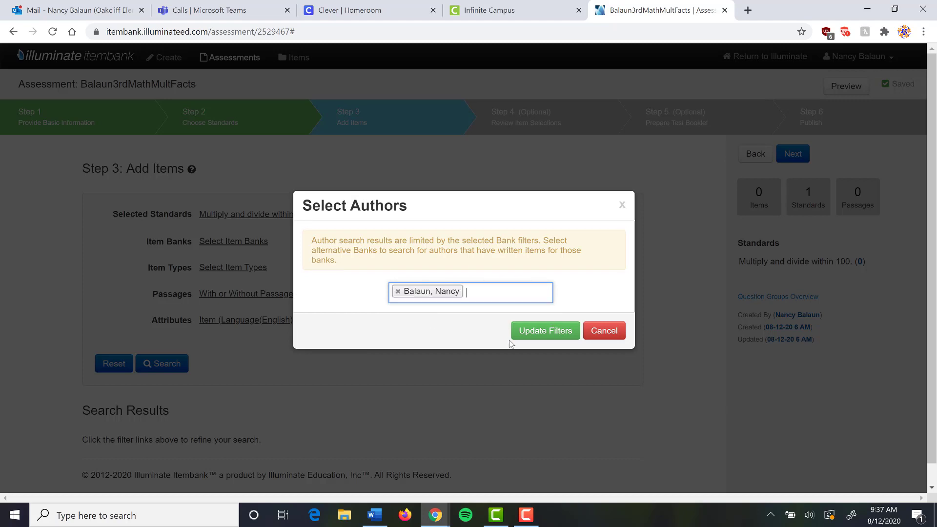
click(557, 330)
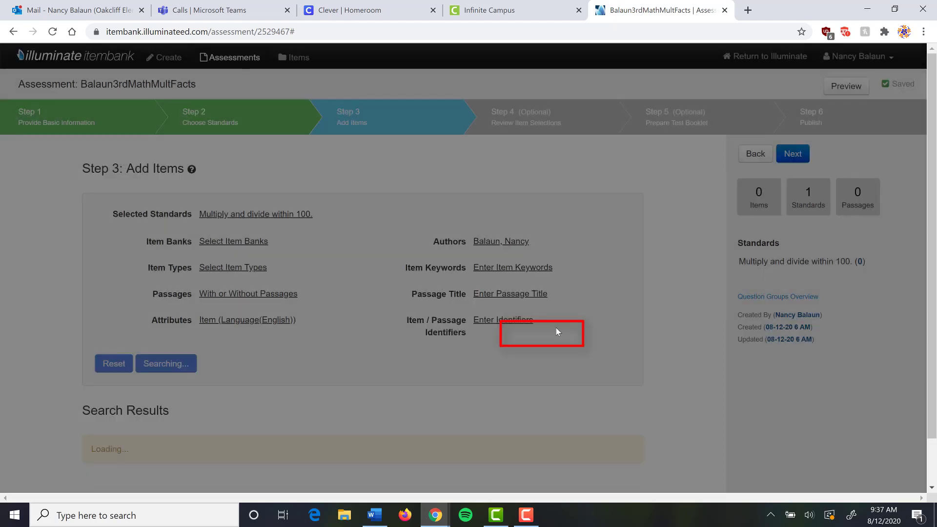
scroll(549, 301, down, 8)
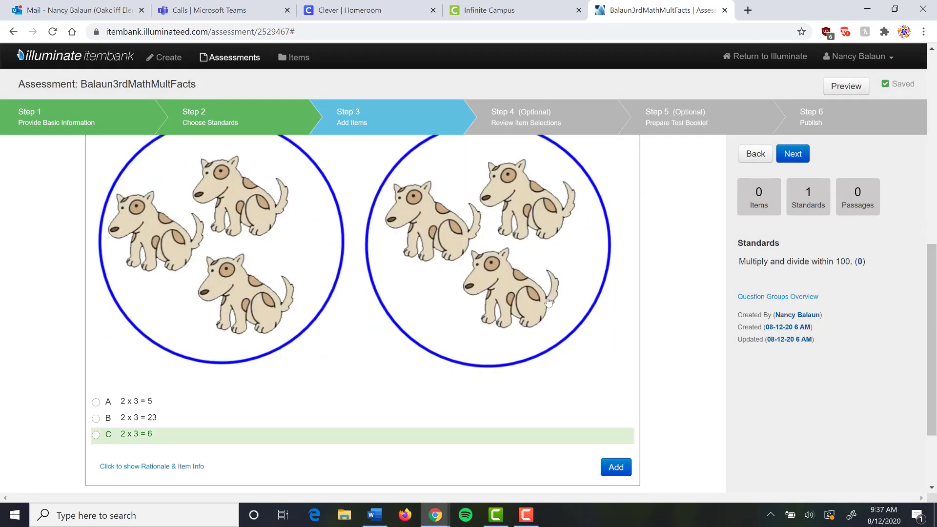
scroll(549, 301, down, 2)
scroll(549, 301, up, 9)
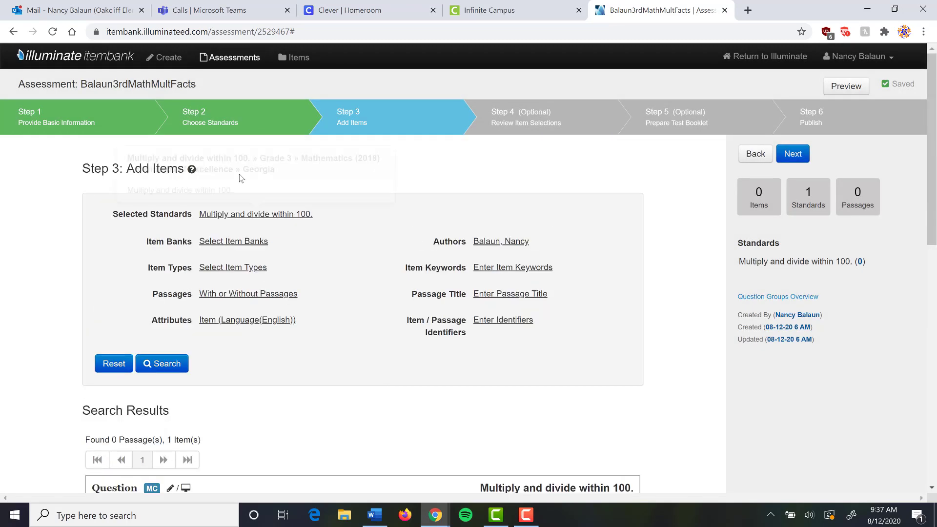
- Add the 2 x 3 multiple-choice question to the assessment
click(234, 217)
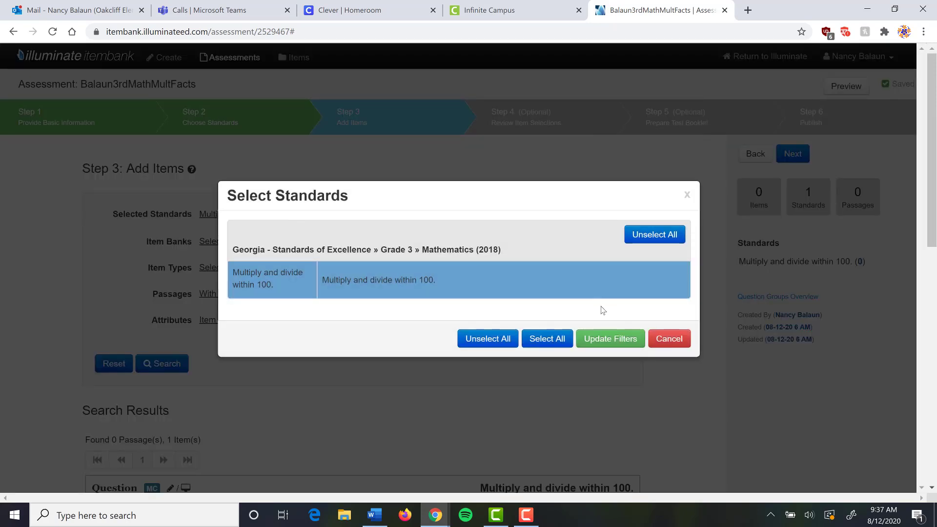
click(667, 340)
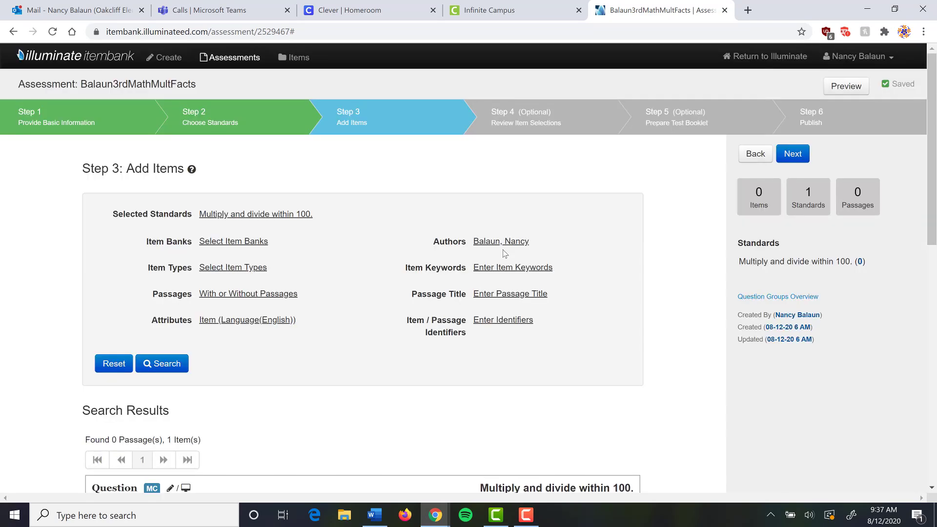
scroll(504, 253, down, 5)
scroll(504, 253, down, 7)
scroll(504, 253, up, 5)
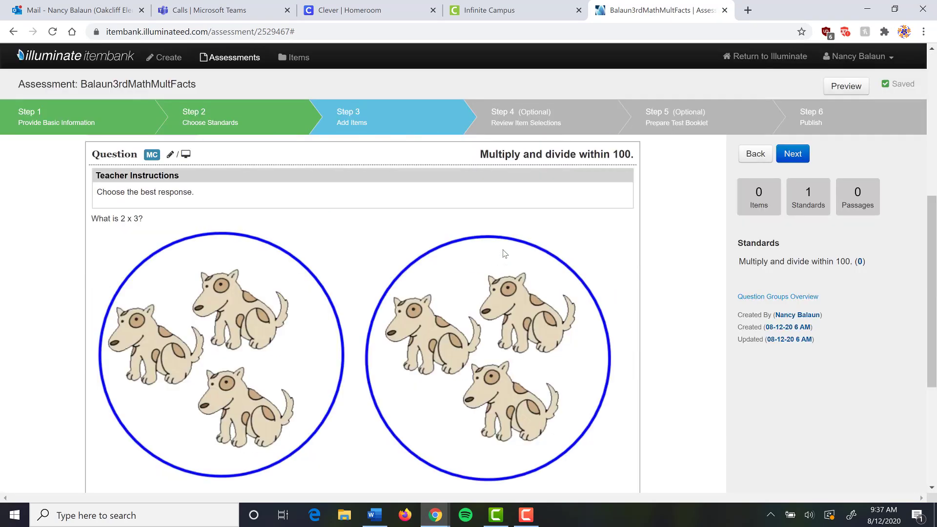
scroll(504, 253, down, 5)
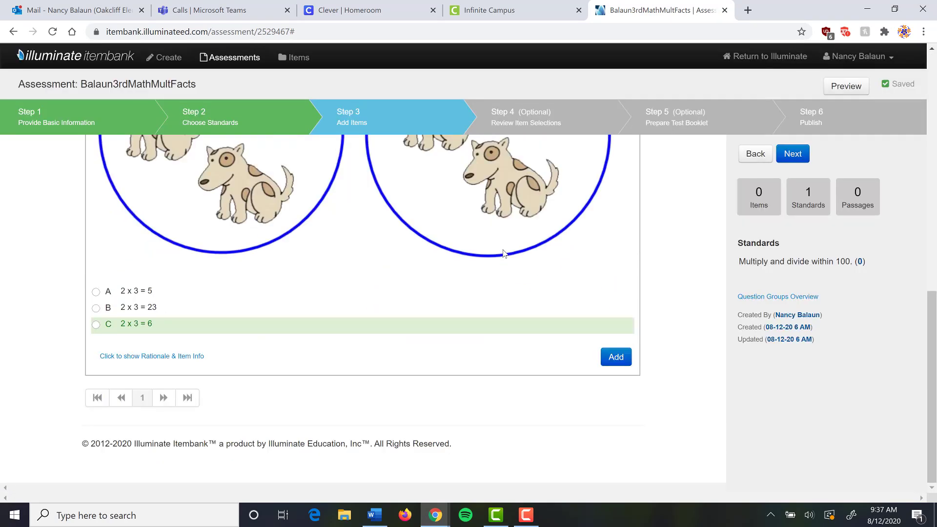
click(618, 363)
- Clear the 'Multiply and divide within 100.' standard filter and browse the 117 resulting items
scroll(683, 292, up, 10)
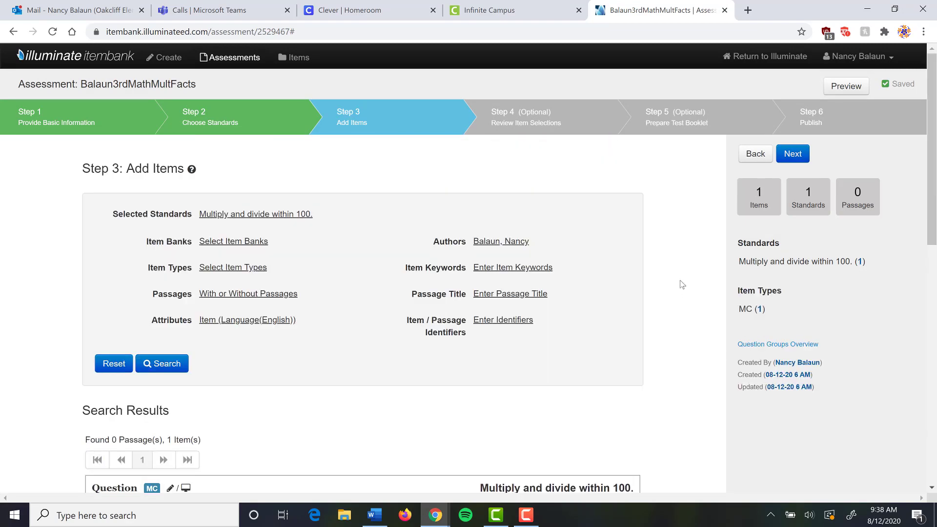
click(268, 215)
click(270, 217)
click(659, 234)
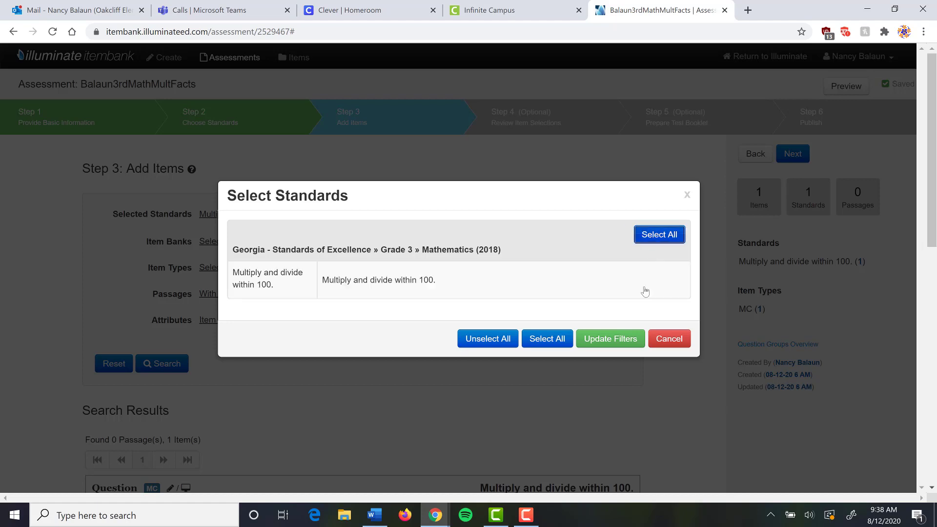
click(610, 339)
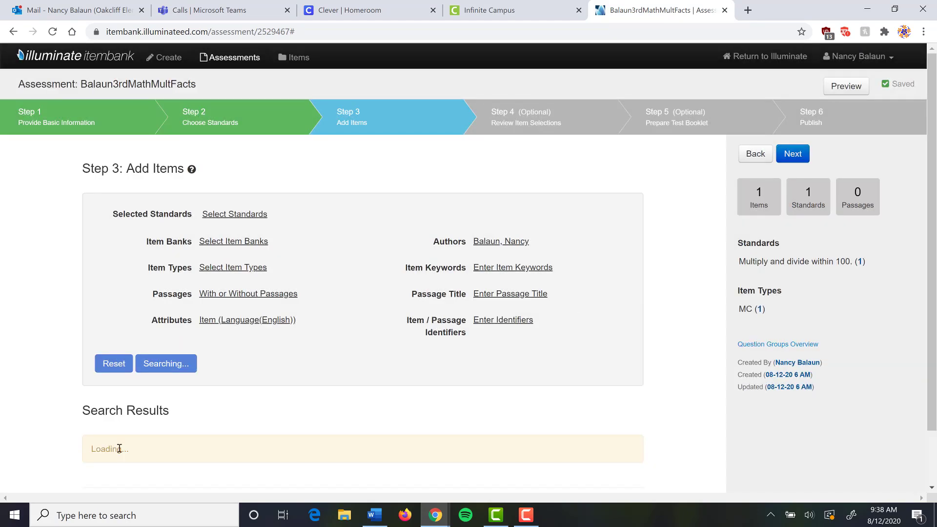
scroll(495, 299, down, 15)
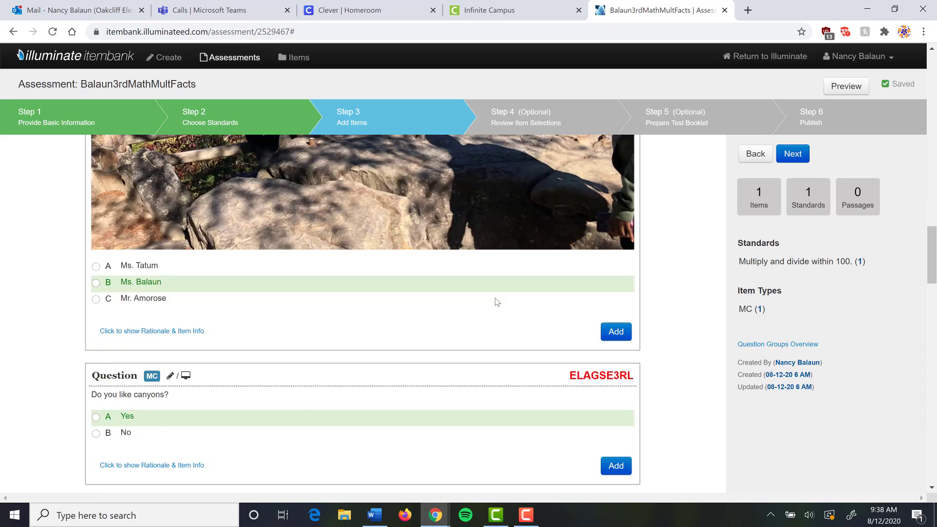
scroll(496, 302, up, 5)
scroll(496, 301, up, 4)
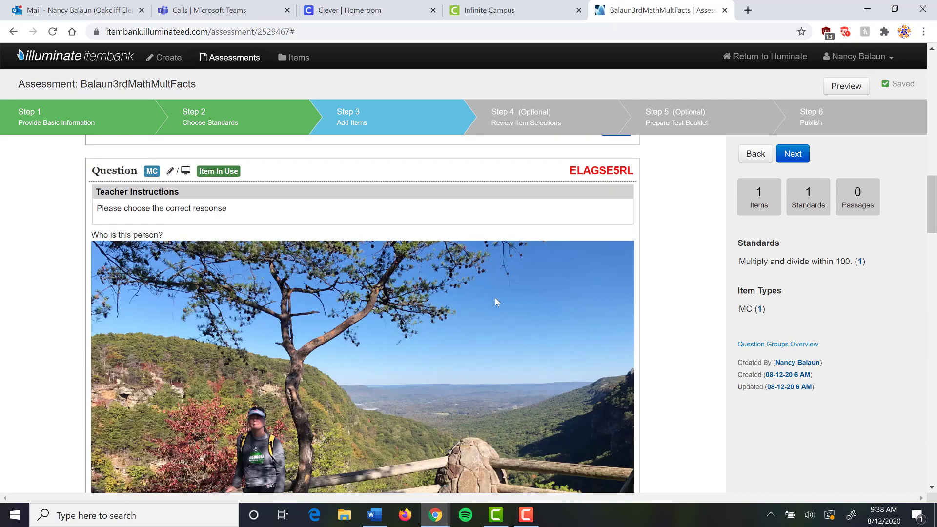
scroll(496, 301, down, 5)
scroll(496, 301, up, 5)
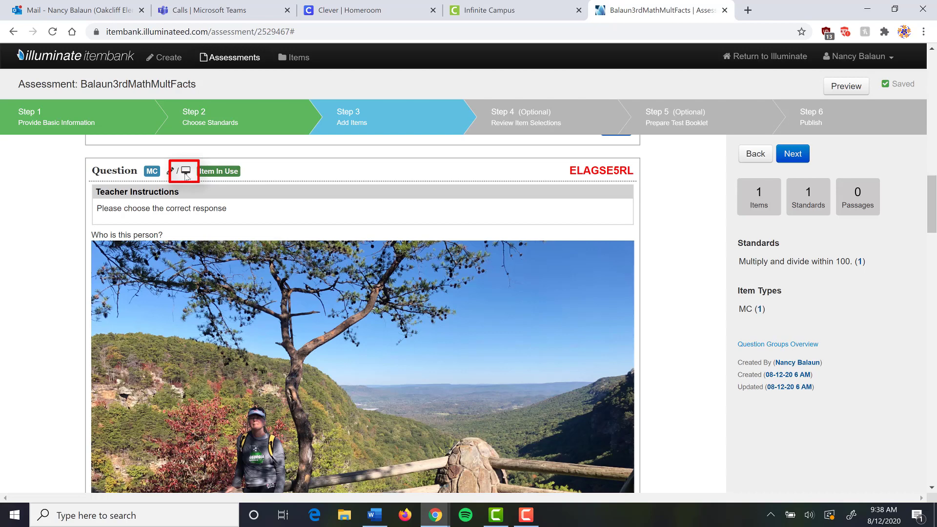
mouse_move(185, 176)
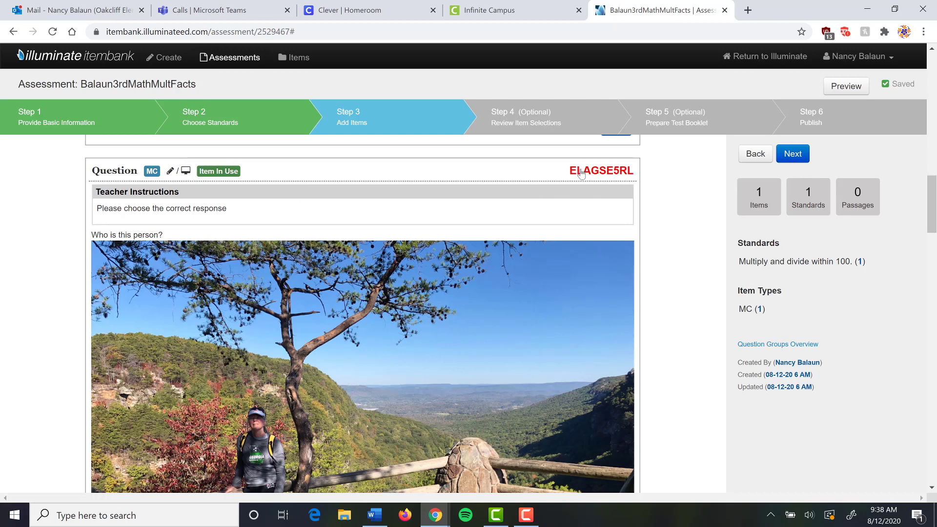
mouse_move(601, 172)
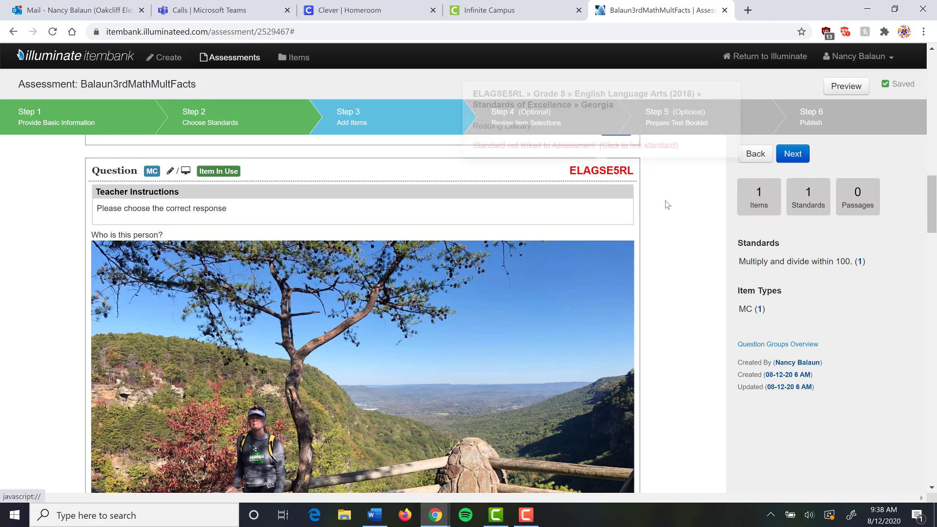
scroll(665, 203, up, 9)
scroll(667, 204, up, 5)
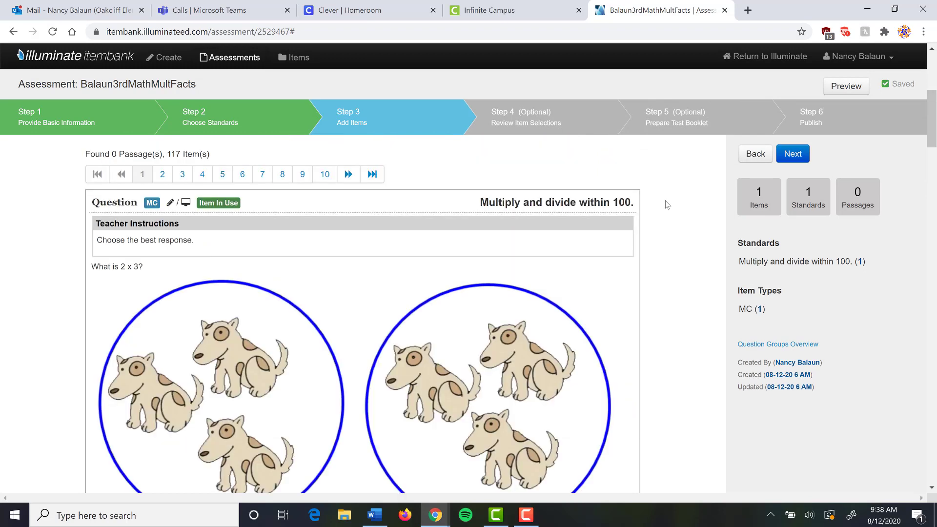
mouse_move(609, 199)
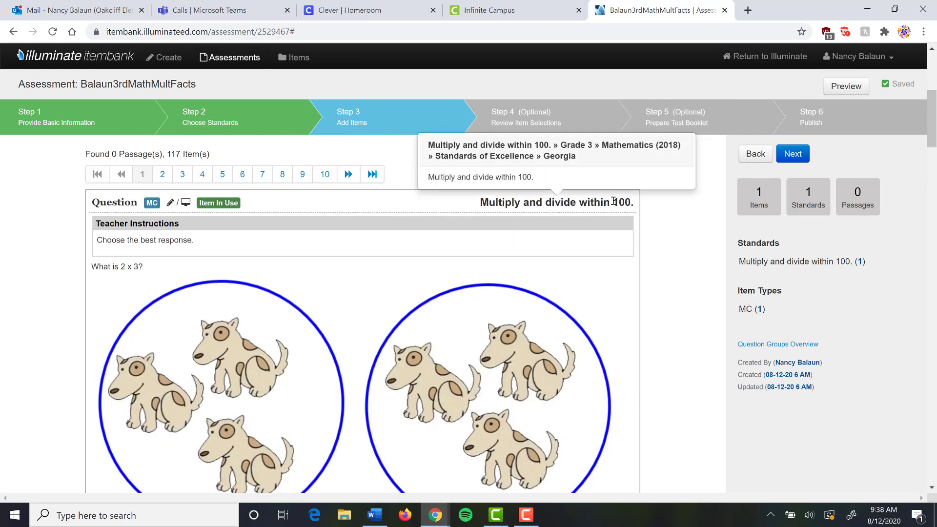
scroll(672, 269, down, 10)
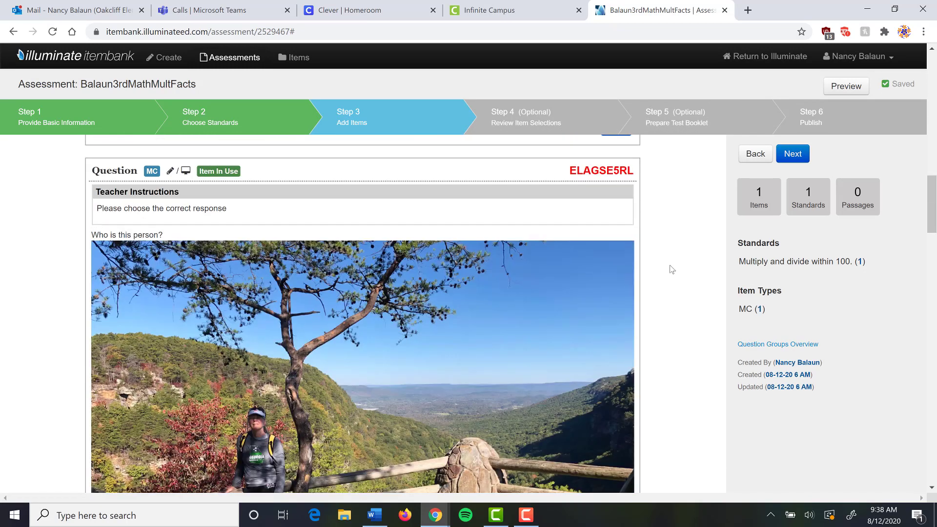
scroll(671, 269, up, 5)
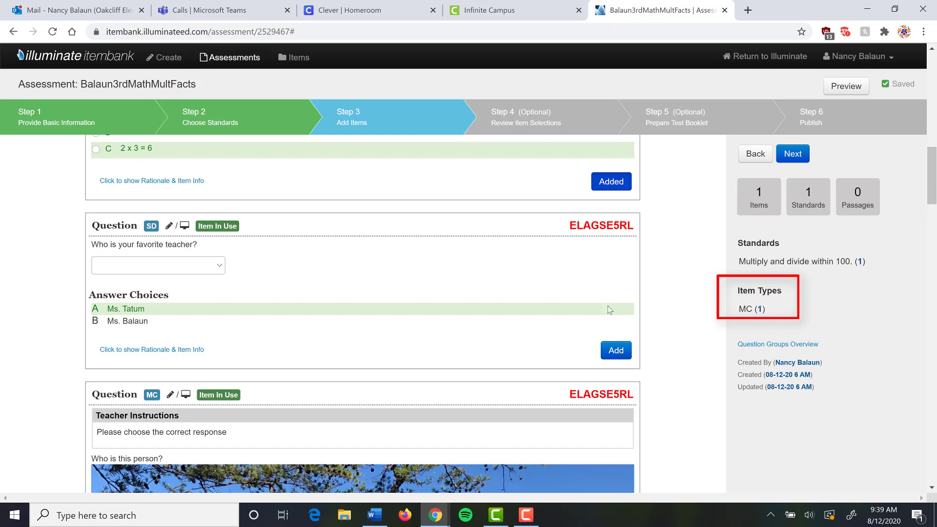
scroll(565, 305, up, 10)
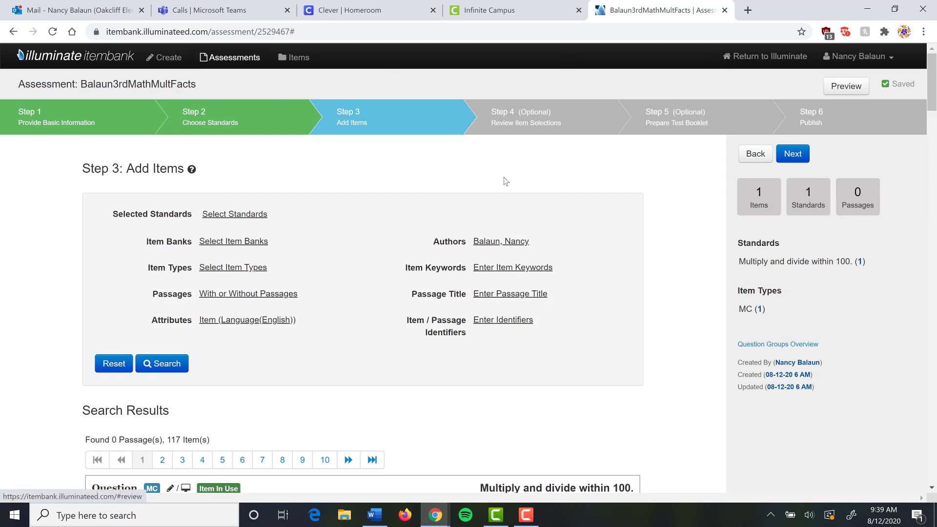
- Review question 1, 'What is 2 x 3?', and its three answer choices on Step 4
click(537, 128)
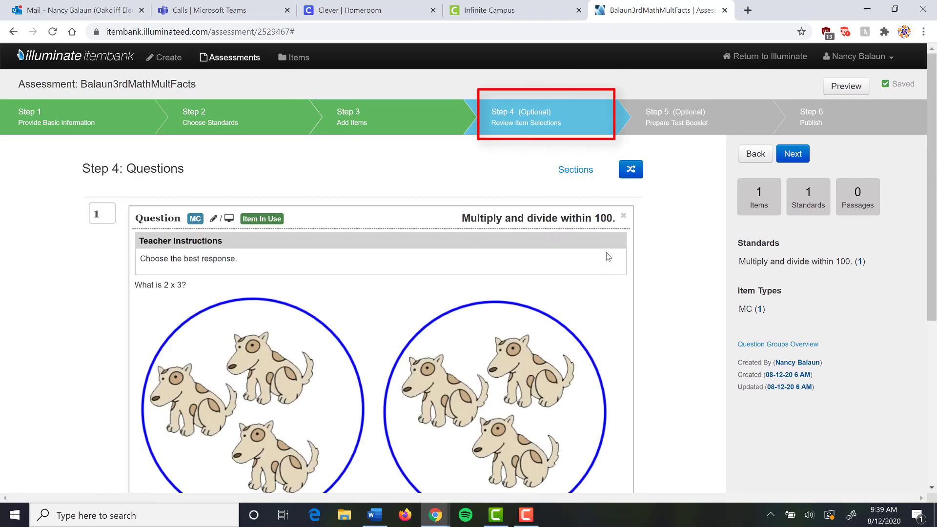
scroll(608, 258, down, 5)
scroll(608, 256, up, 5)
scroll(623, 233, down, 5)
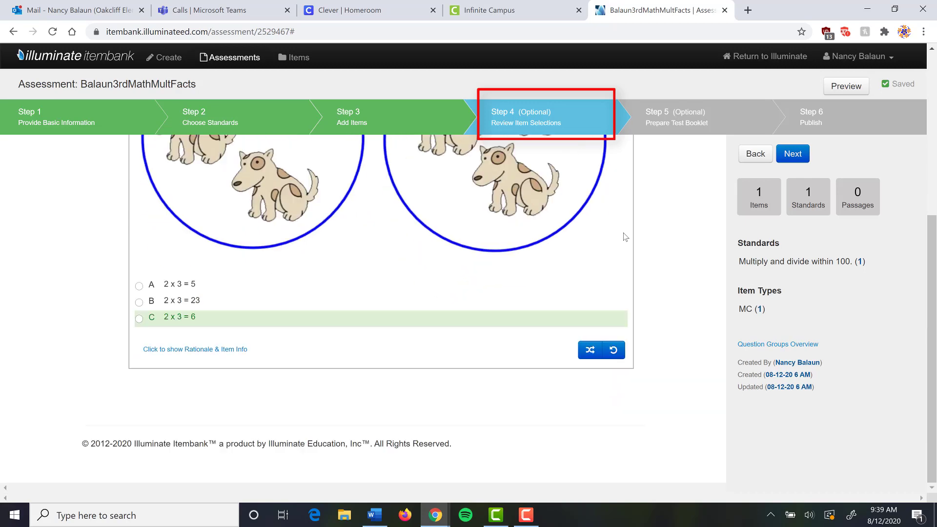
scroll(625, 236, up, 5)
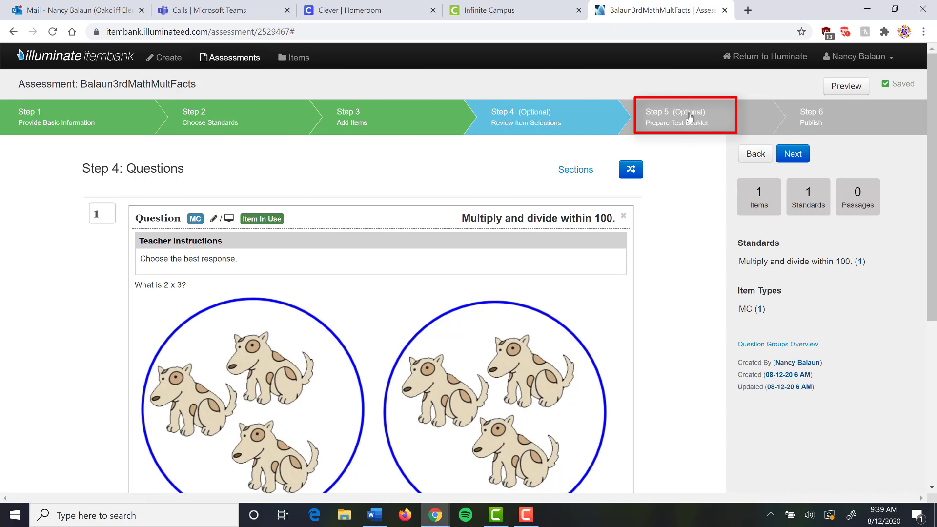
- Publish the assessment from Step 6 using Publish and Administer
click(818, 121)
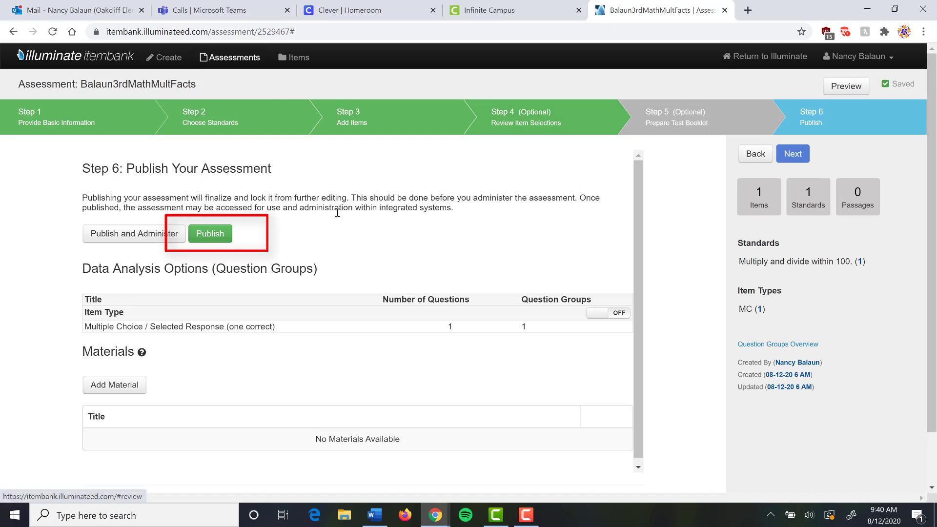
click(123, 238)
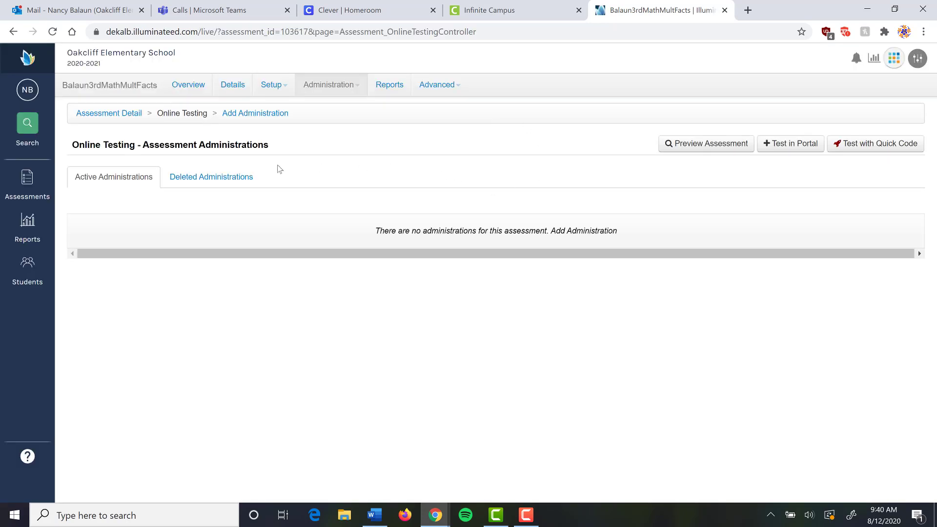
- Create a quick-code administration and save its testing window ending 08/19/2020 at 11:40 AM
click(880, 147)
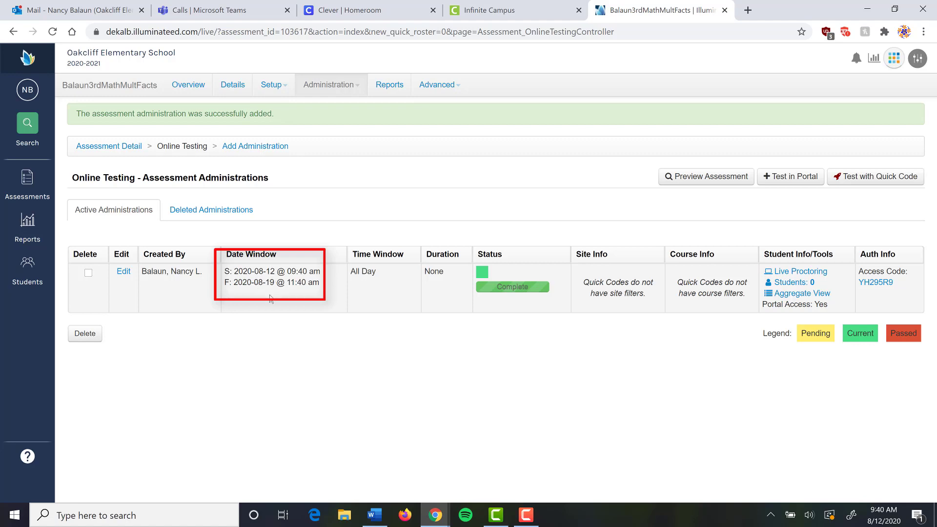
click(123, 272)
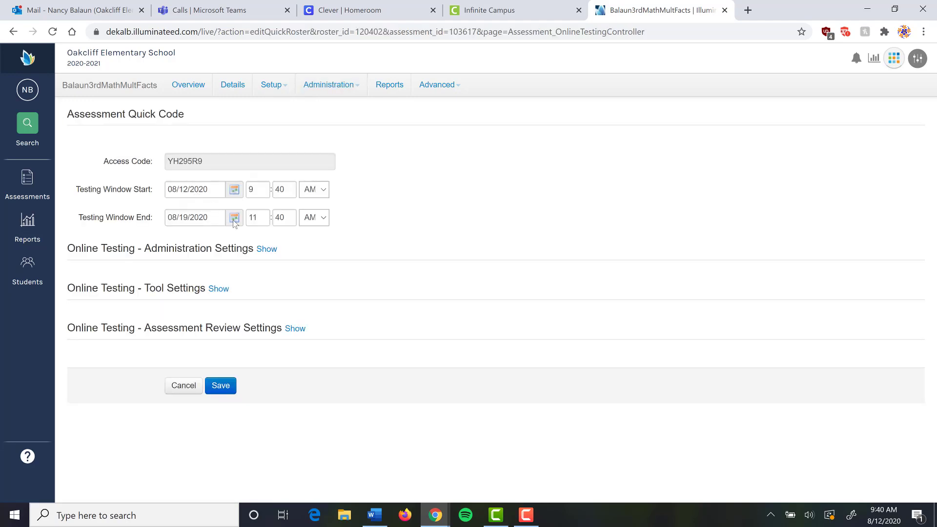
click(234, 218)
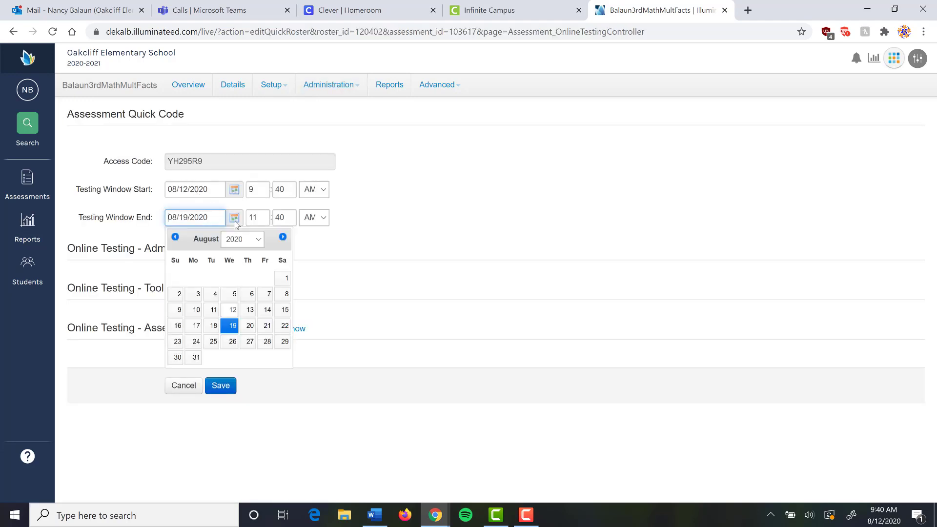
click(262, 242)
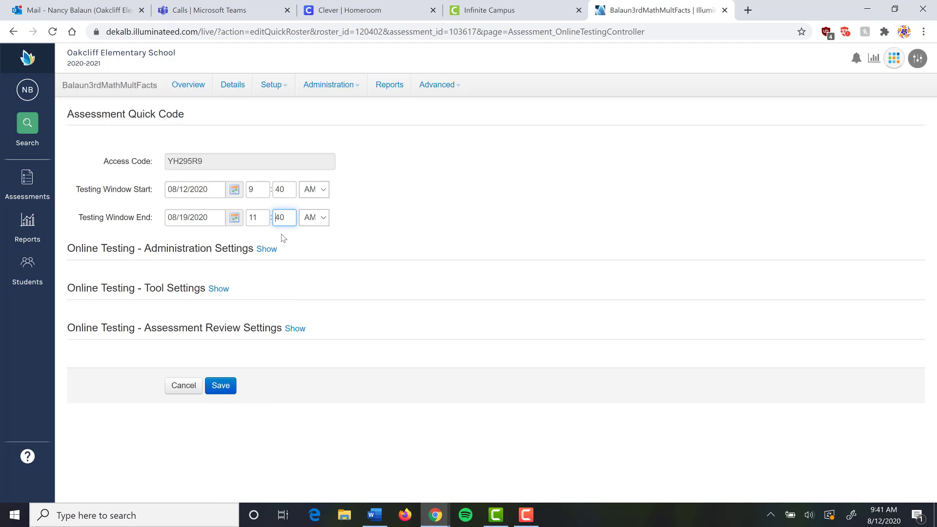
click(221, 385)
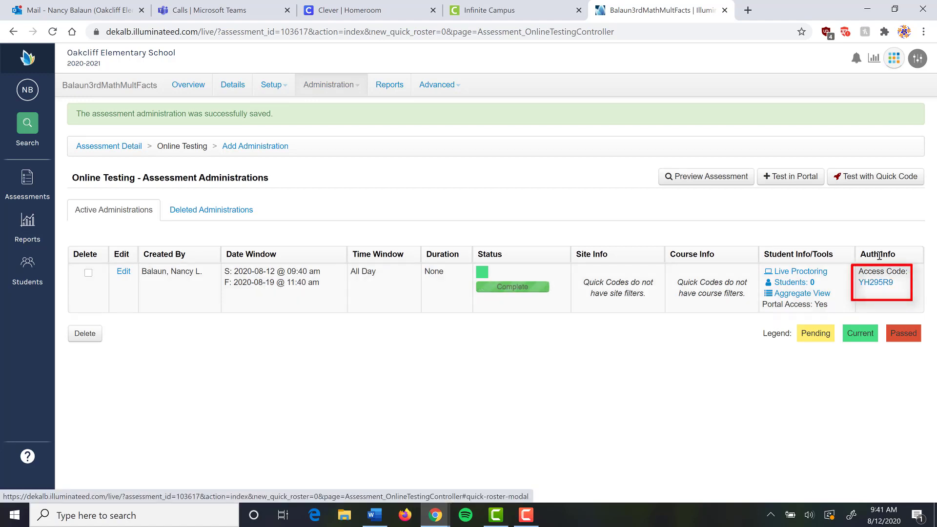
- Copy the quiz's quick-access share link, then close the access code window
click(876, 284)
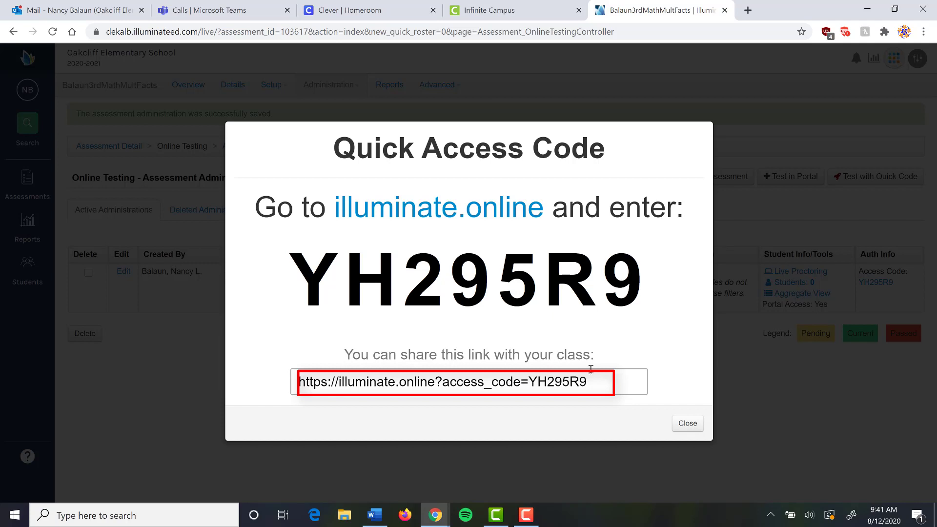
drag(595, 382, 242, 411)
right_click(418, 384)
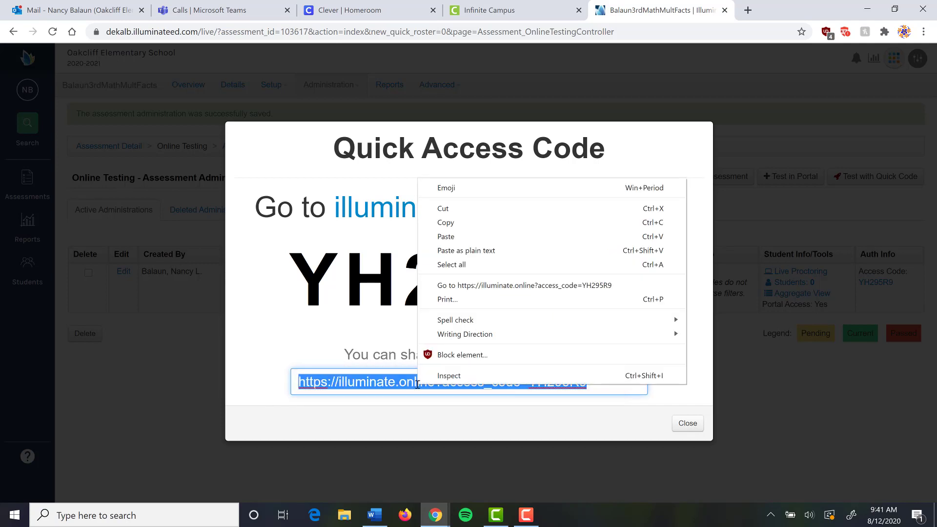
click(447, 223)
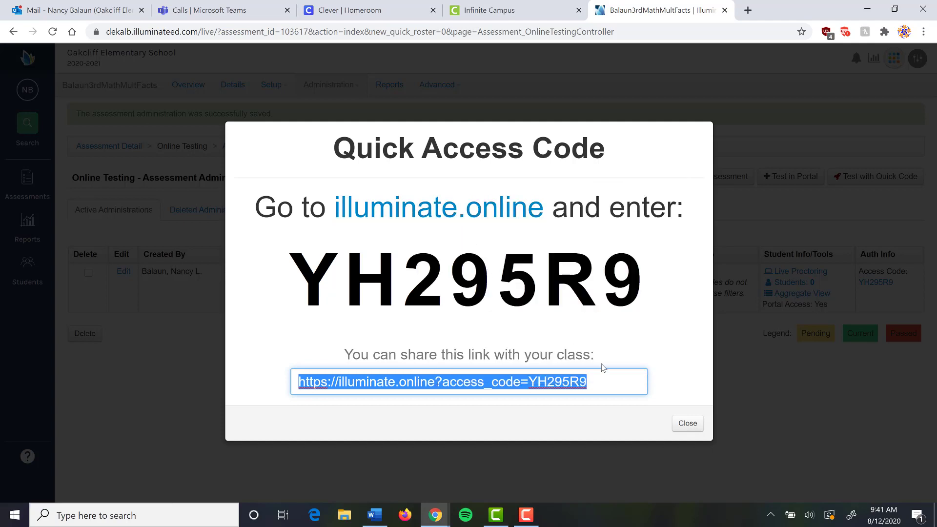
click(689, 424)
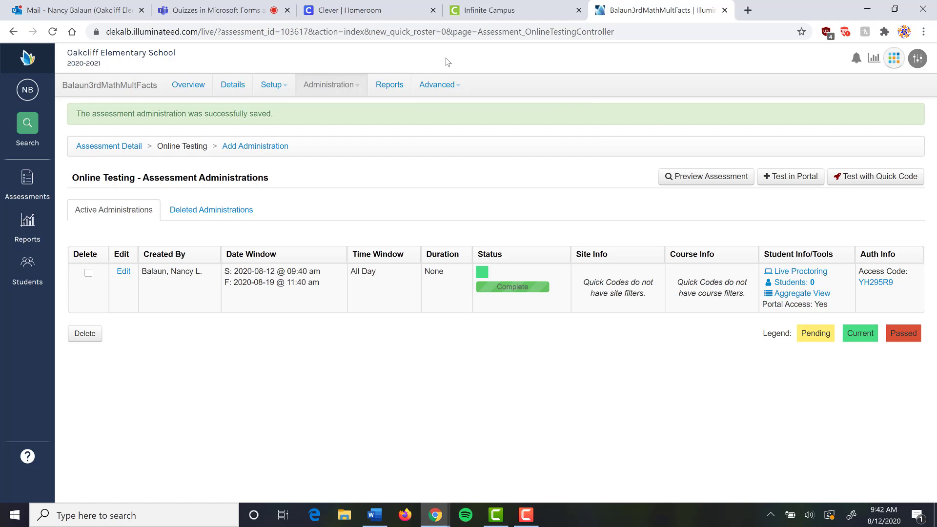
- Send 'Now take this quiz:' with the pasted quiz link in the Teams meeting chat
click(230, 14)
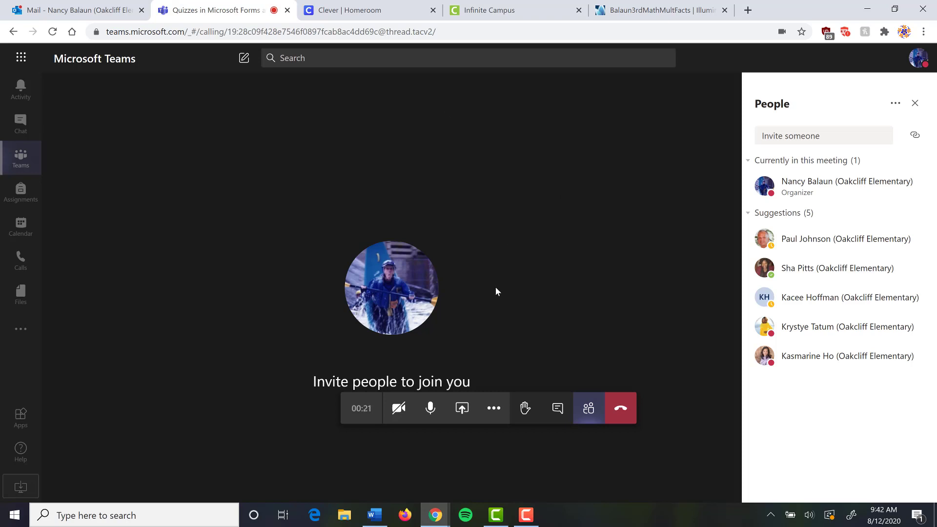
click(558, 415)
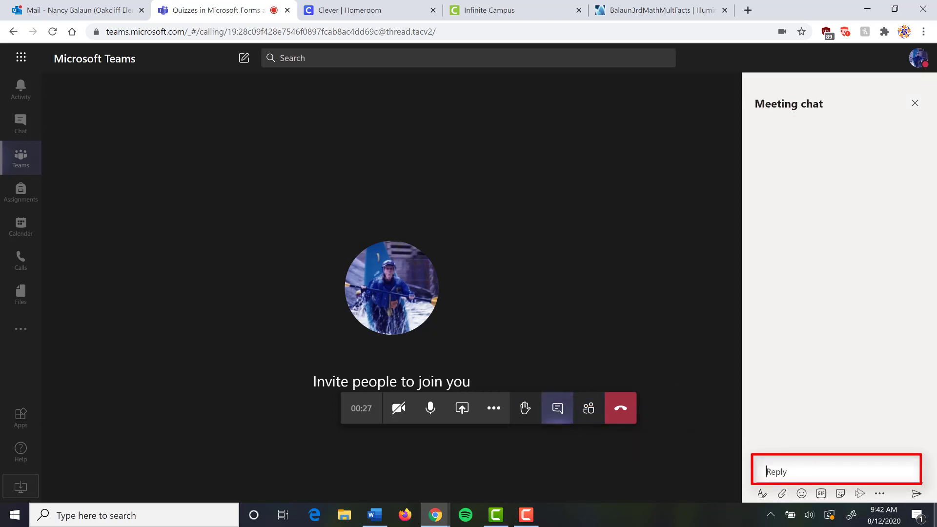
text(Now take this quiz:)
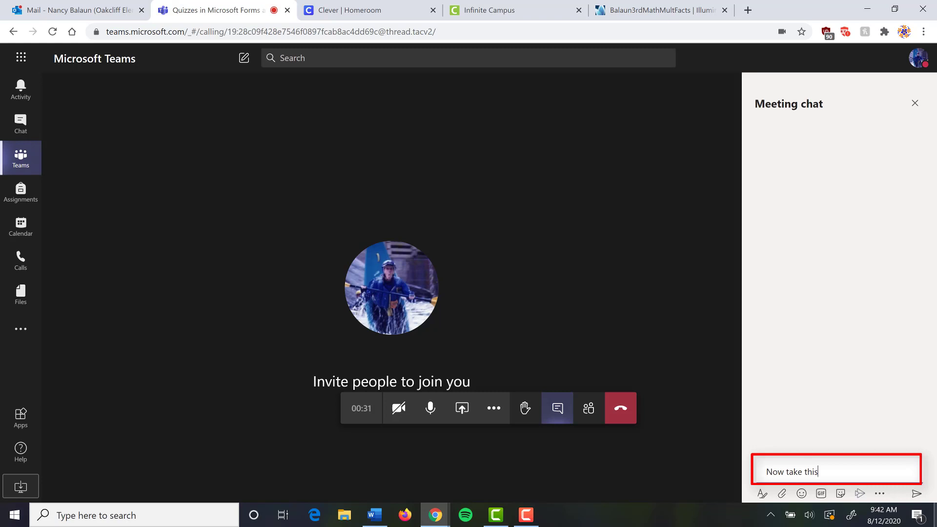
right_click(857, 468)
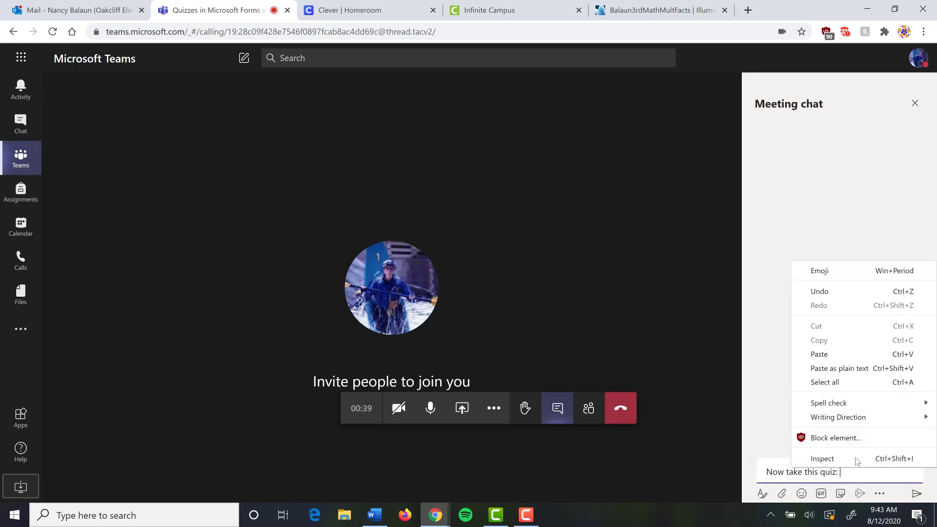
click(819, 355)
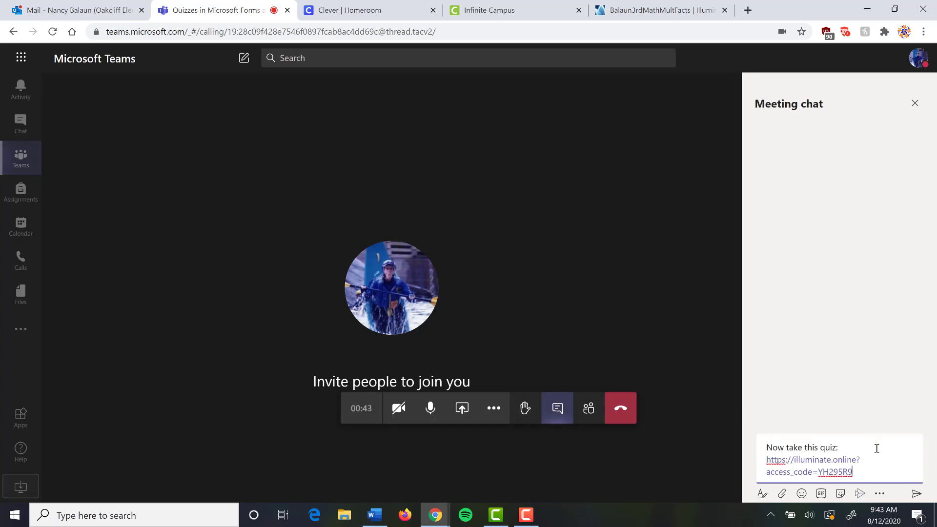
key(Return)
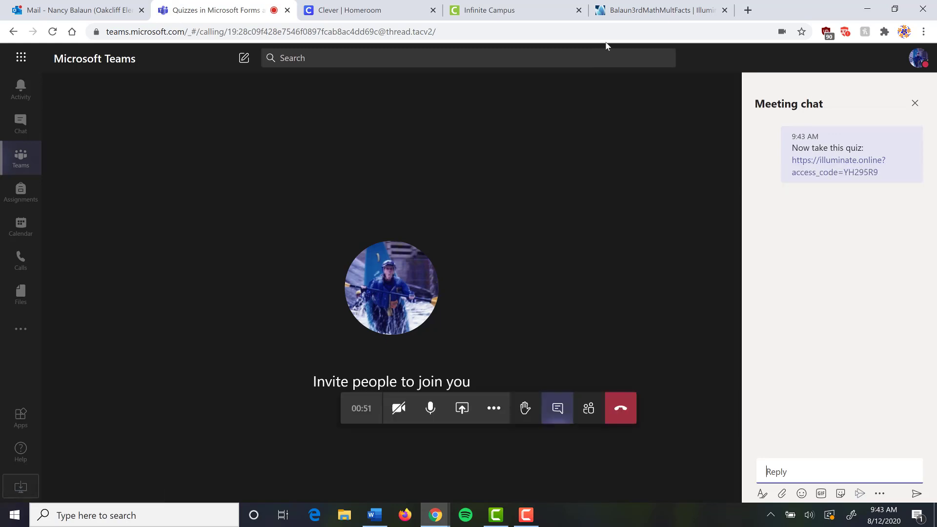
- In Google Classroom, write the announcement 'Take this quiz today:' with the pasted quiz link
click(747, 11)
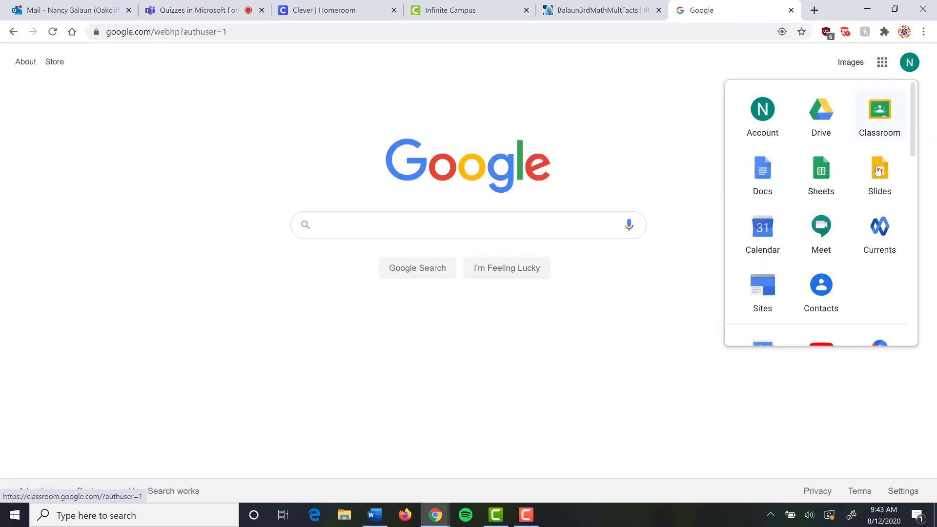
click(890, 121)
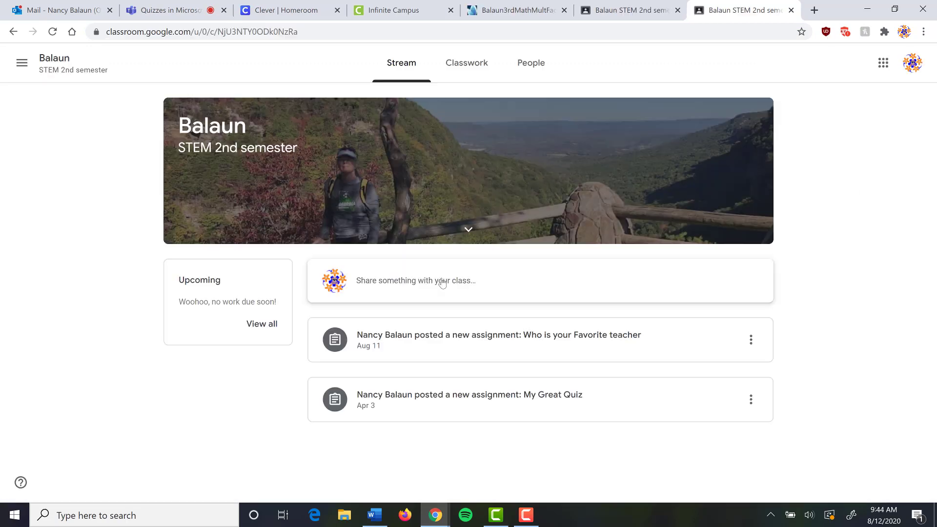
click(445, 279)
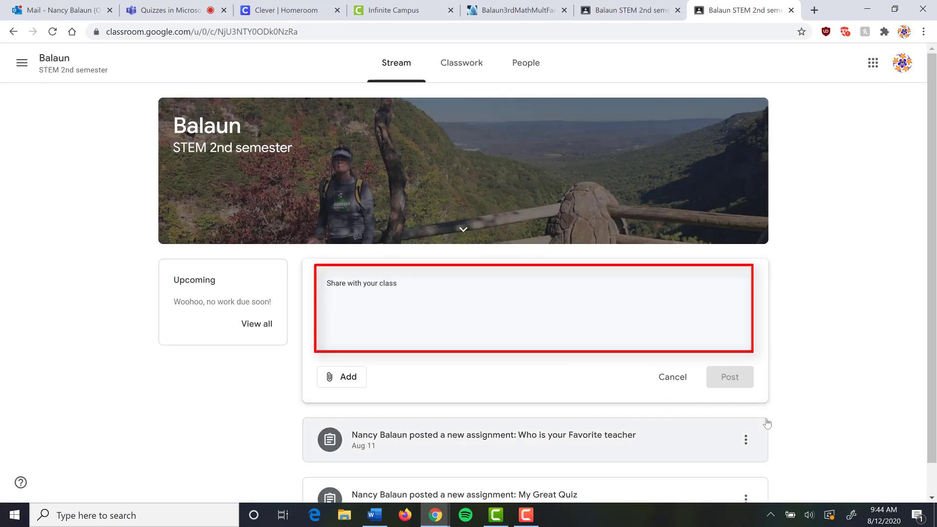
text(Take this quiz today)
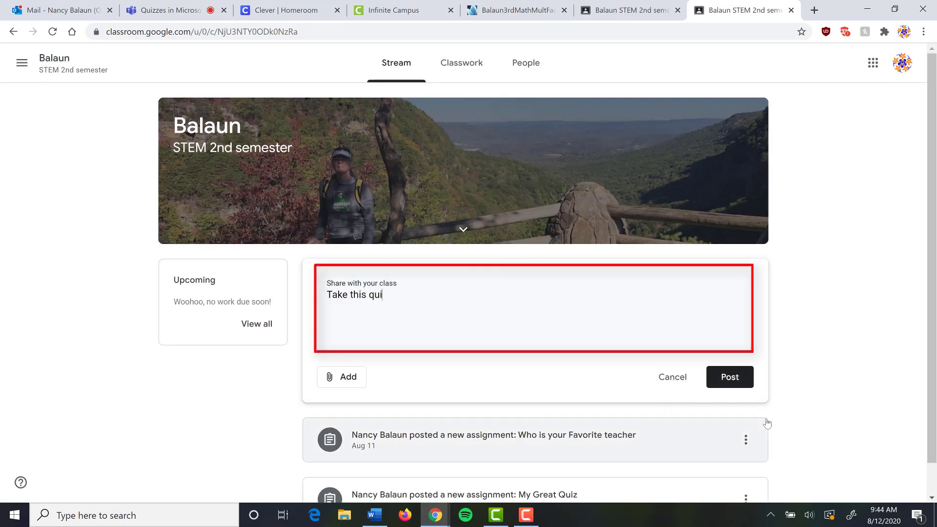
text(:)
key(ctrl+v)
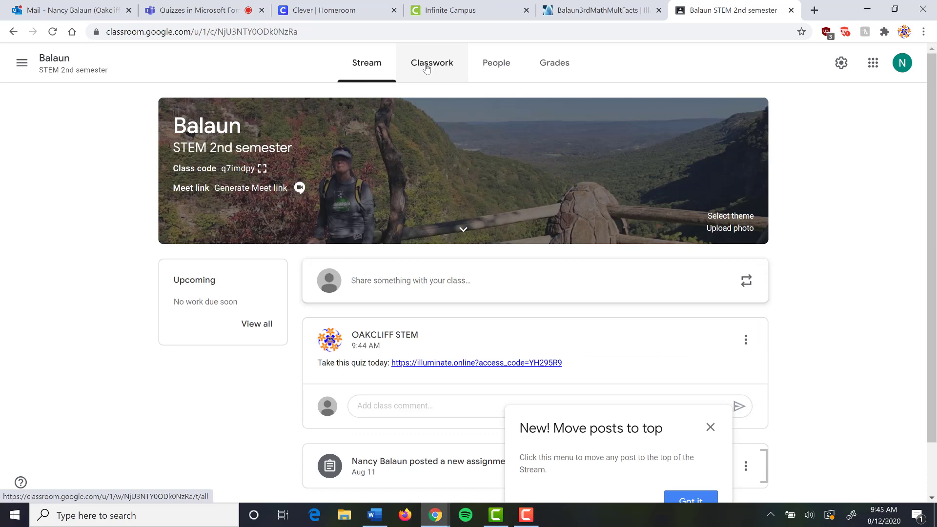
- Create a new Classwork assignment titled 'Quiz for Multiplication'
click(426, 67)
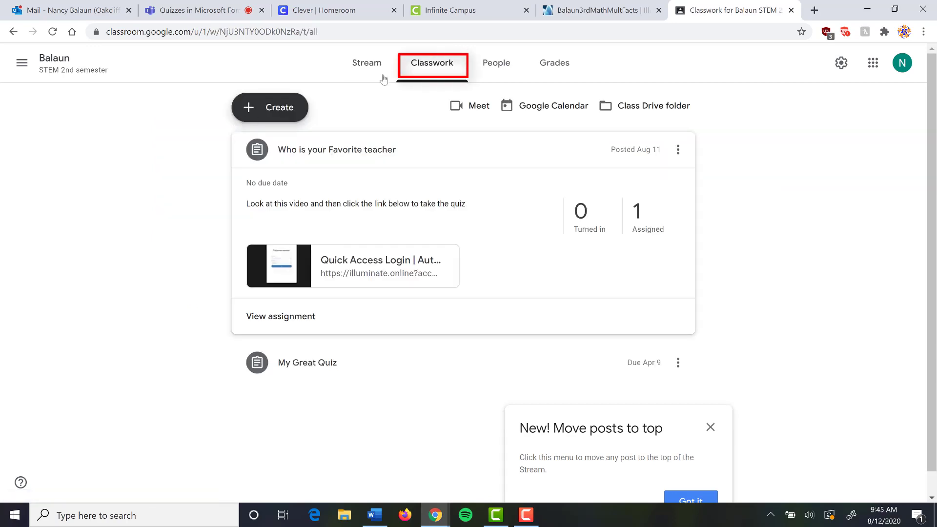
click(262, 105)
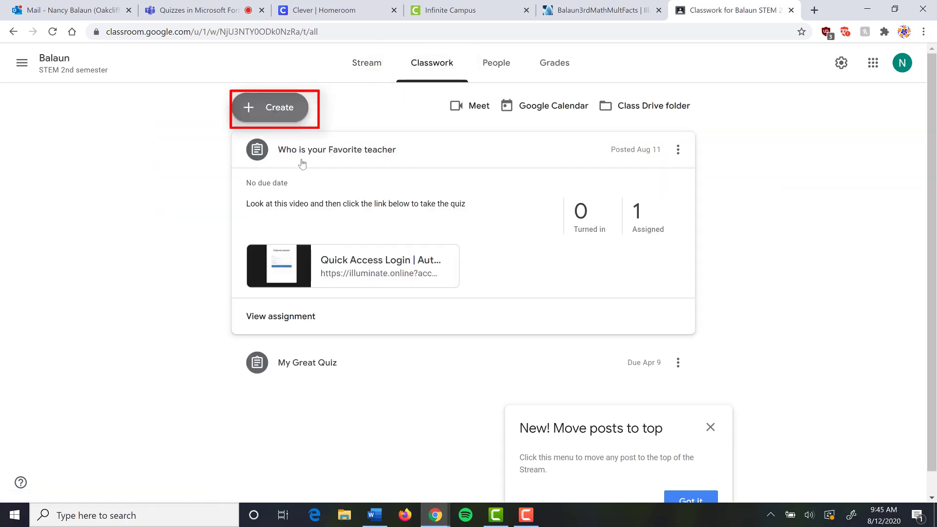
click(283, 149)
text(Qui)
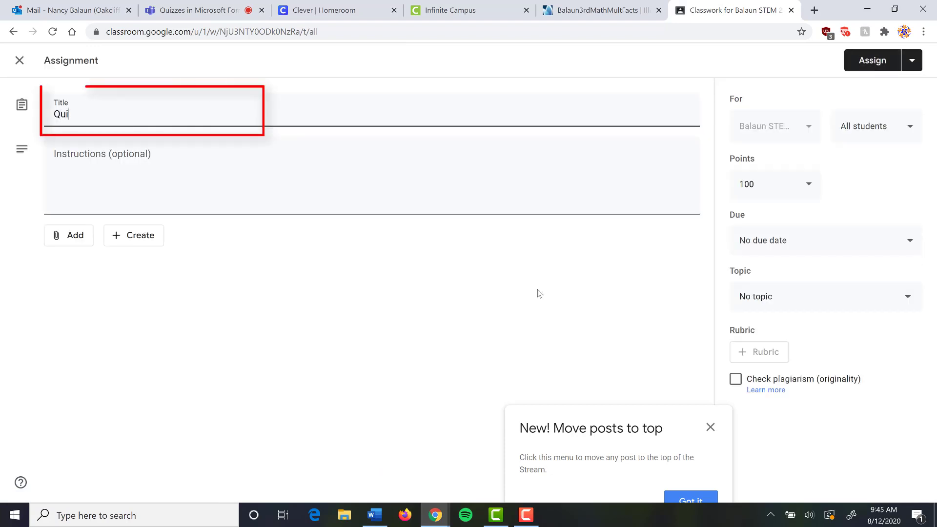
text(z for Mult)
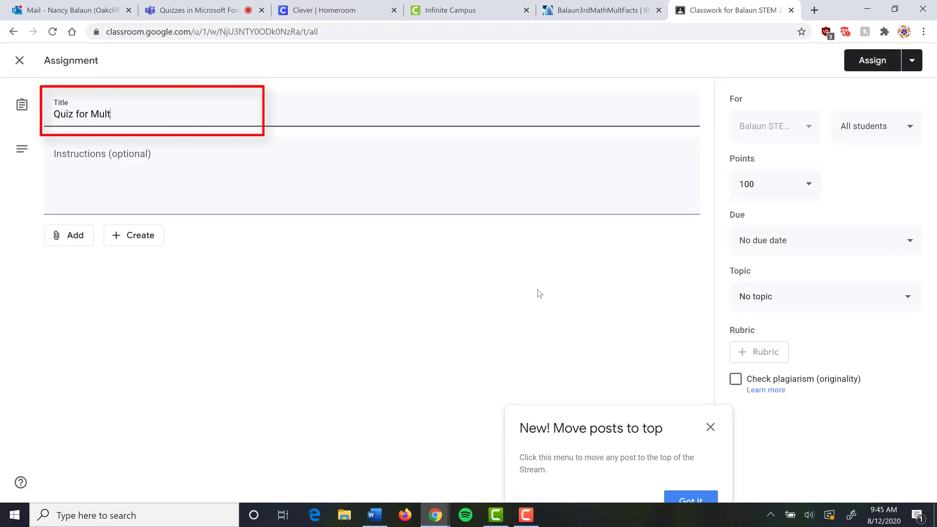
text(iplication)
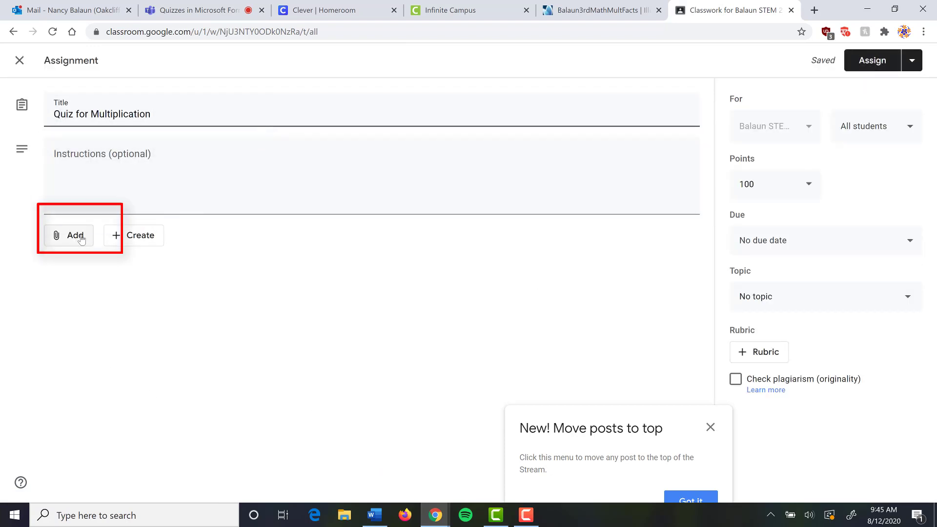
- Attach the pasted Illuminate quick-code quiz link to the assignment, then return to the Illuminate tab
click(81, 238)
click(87, 280)
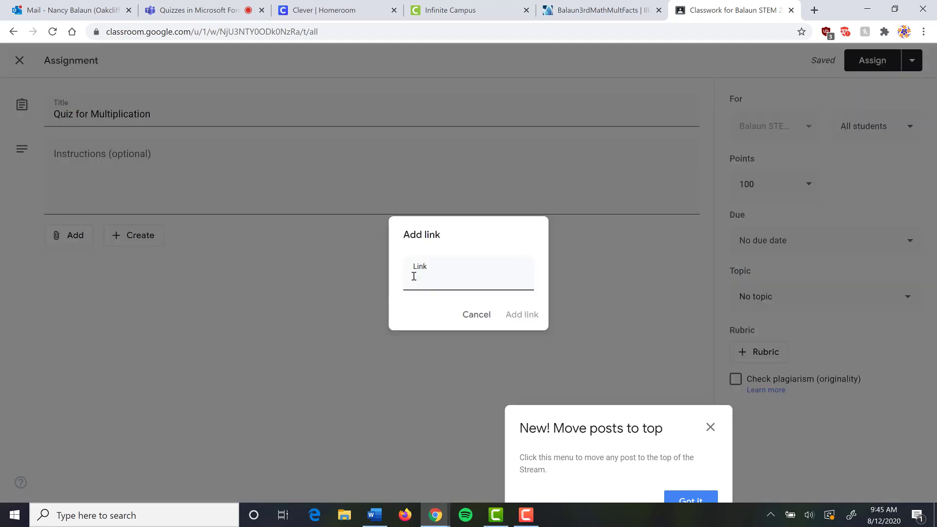
right_click(430, 279)
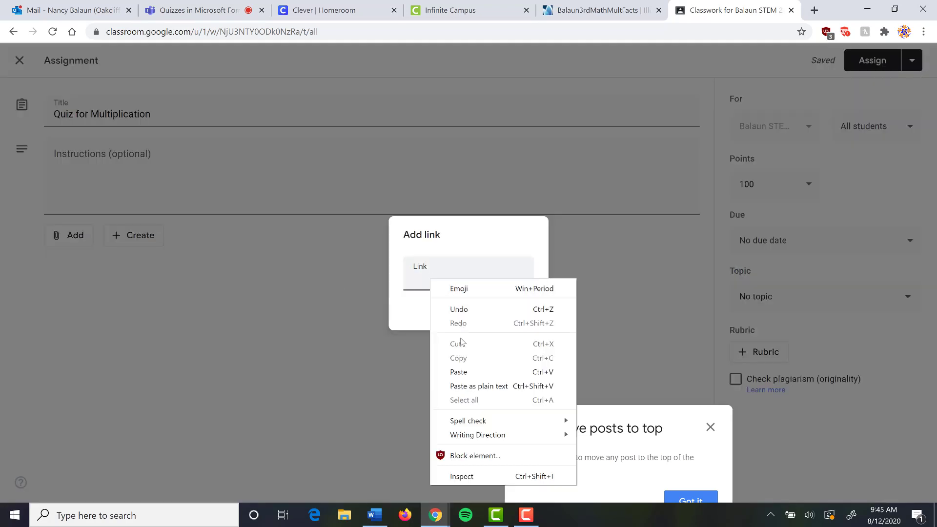
click(458, 371)
click(521, 314)
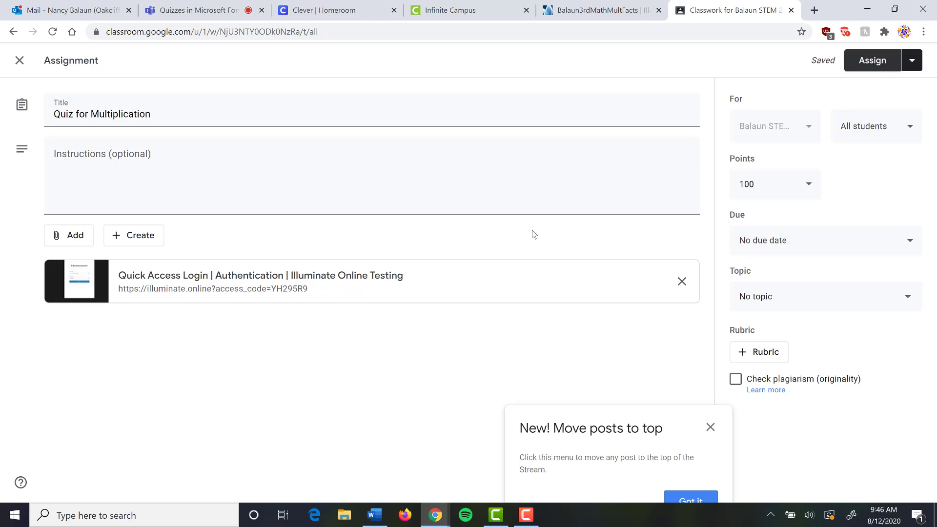
click(600, 11)
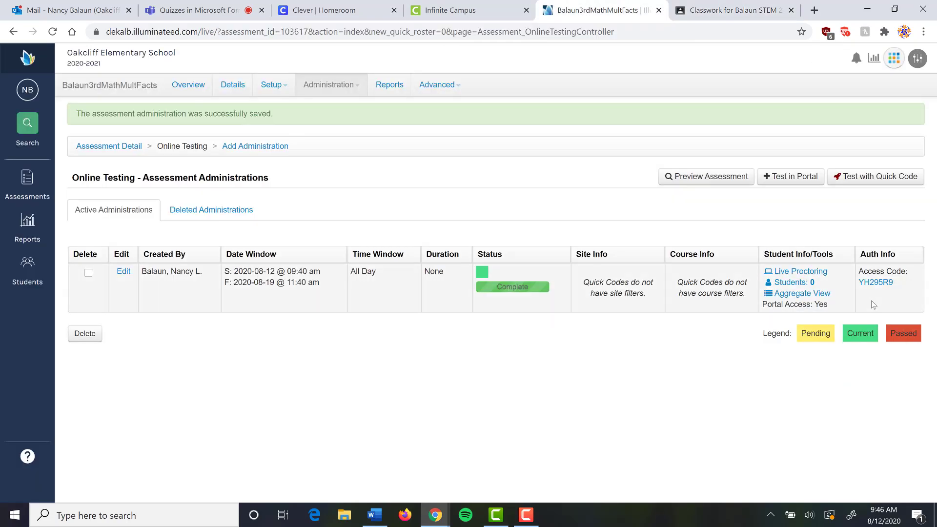